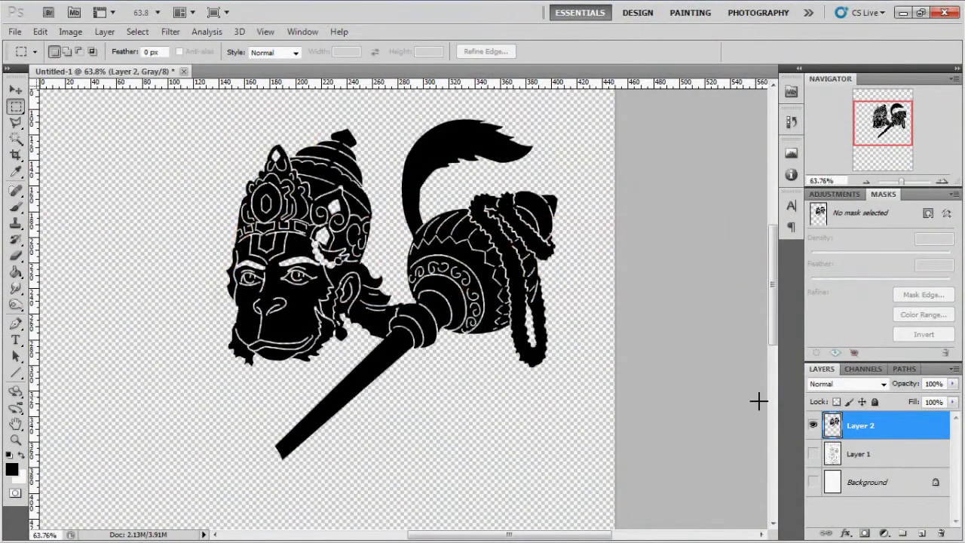
- Compare the line art and silhouette layers, leaving only the silhouette visible and zoomed in
left_click(813, 453)
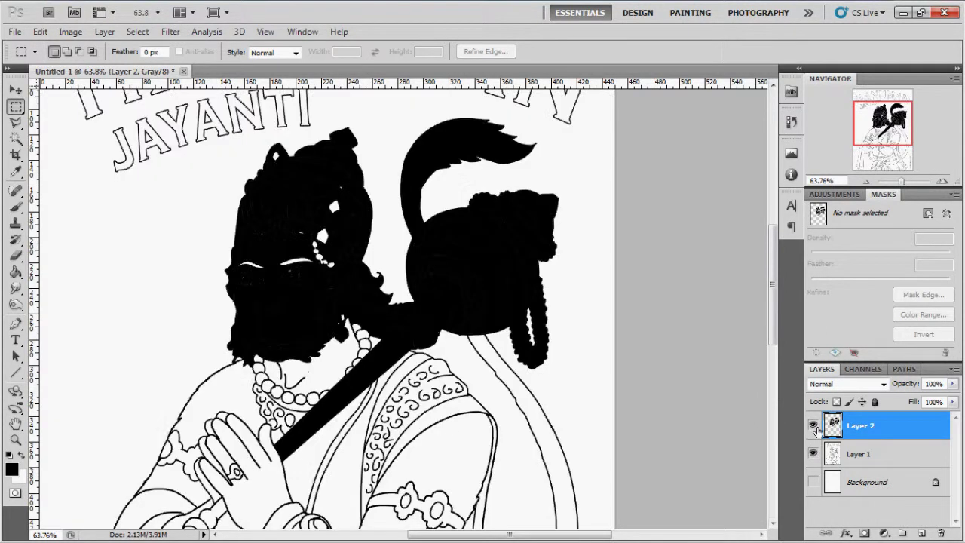
left_click(813, 425)
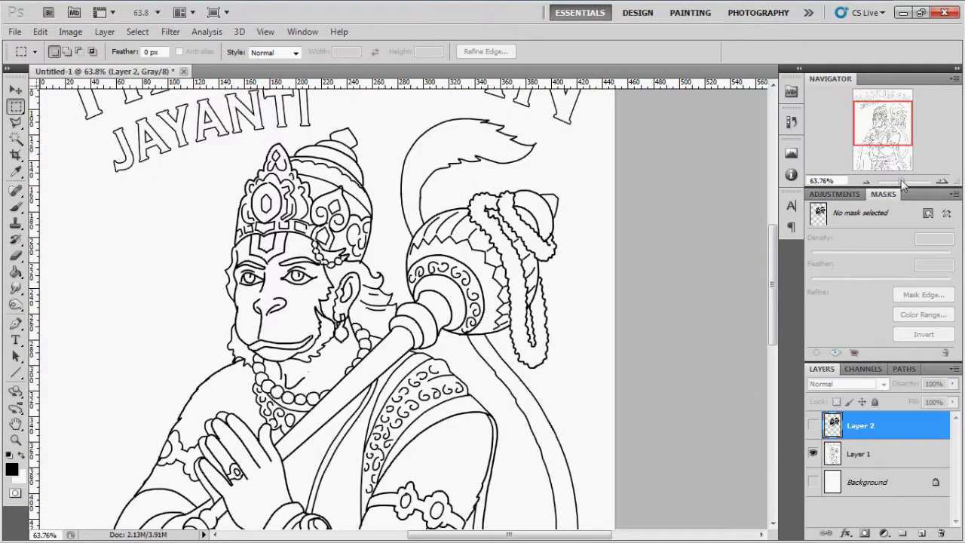
left_click_drag(900, 179, 898, 182)
left_click(812, 426)
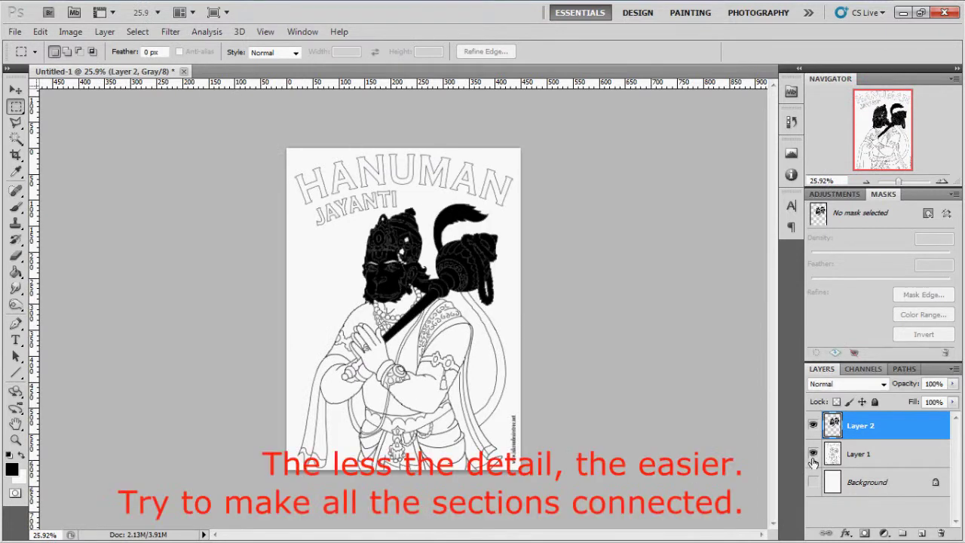
left_click(813, 453)
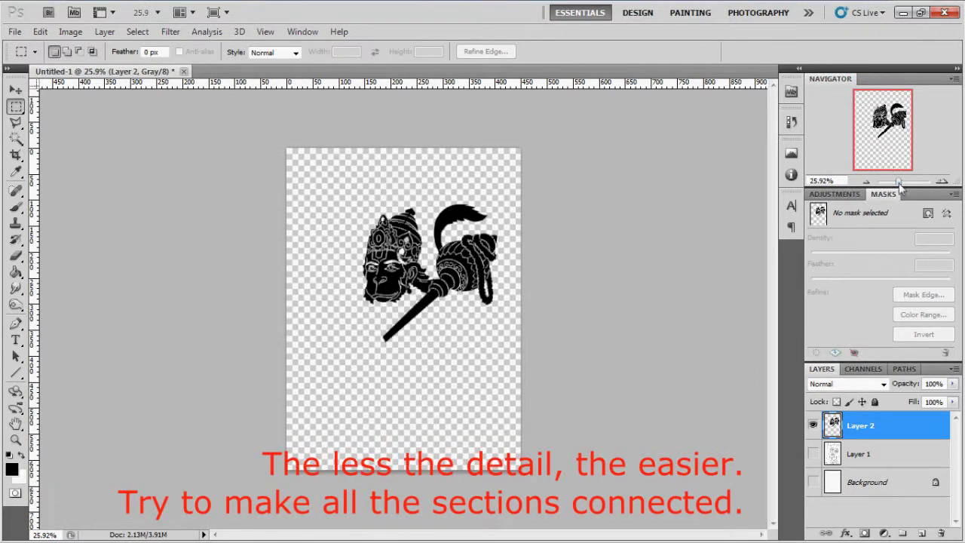
left_click_drag(898, 182, 902, 183)
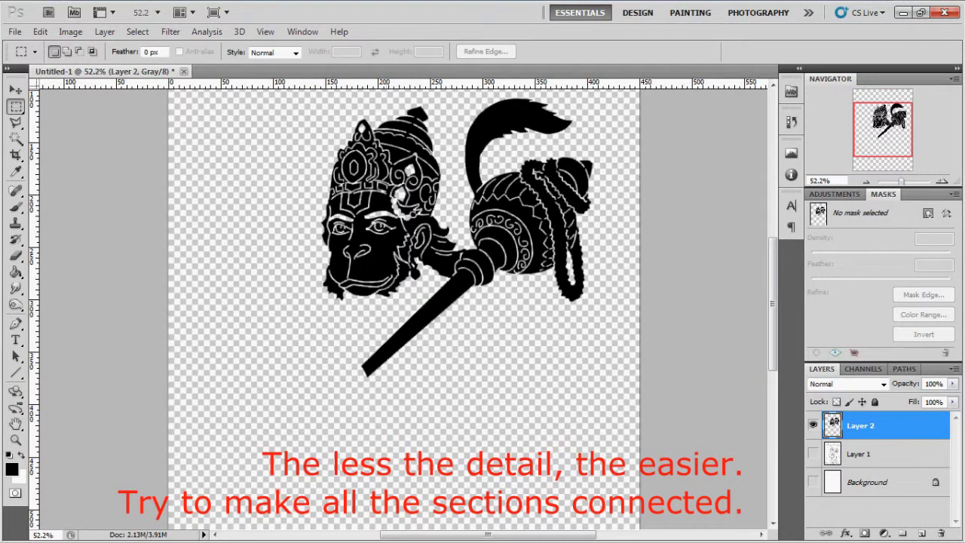
- Select the silhouette layer's pixels and convert the selection into a work path
right_click(829, 420)
left_click(807, 248)
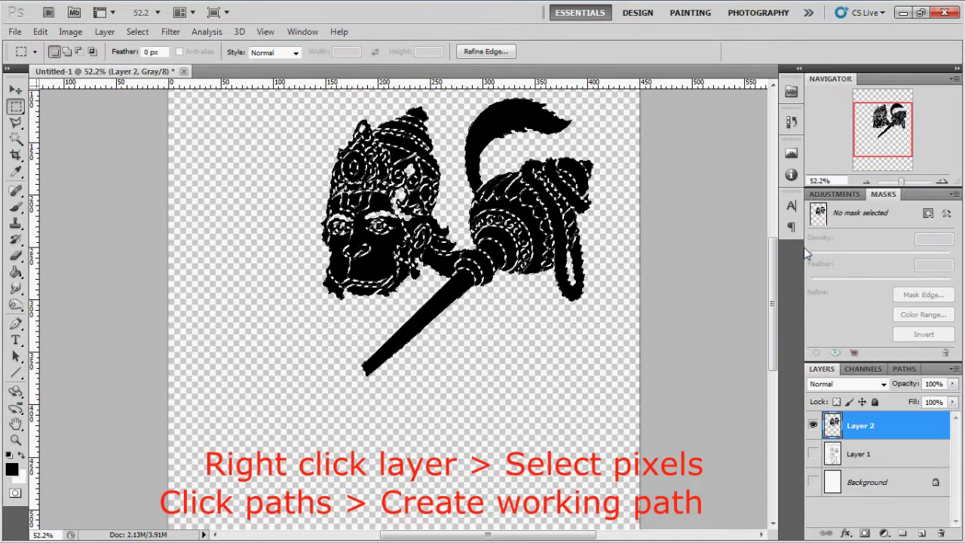
left_click(904, 369)
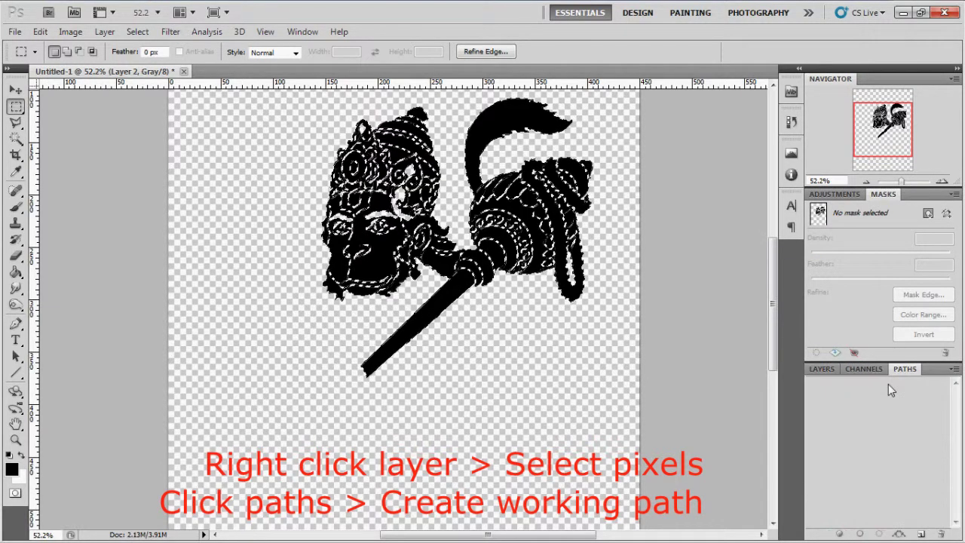
left_click(899, 535)
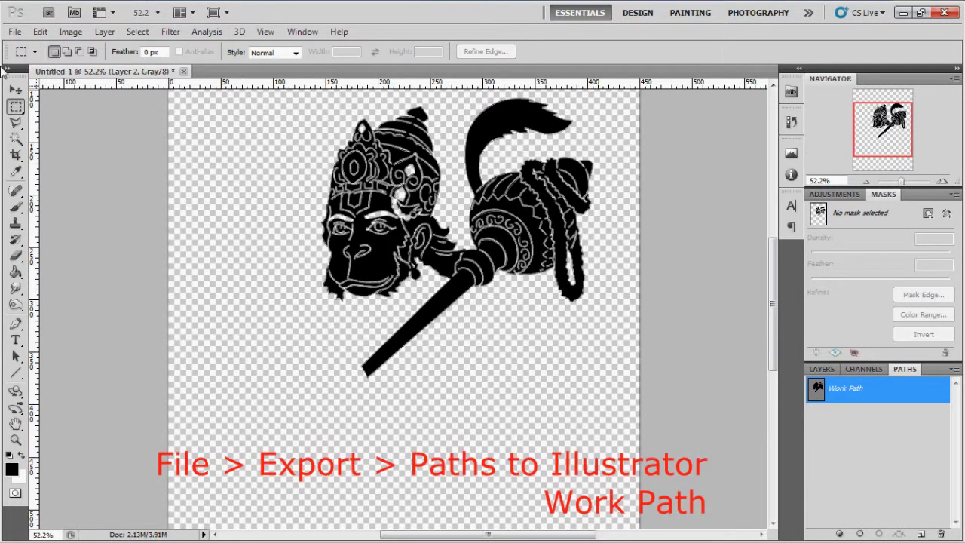
- Export paths to Illustrator with Work Path as the exported path
left_click(15, 32)
mouse_move(181, 353)
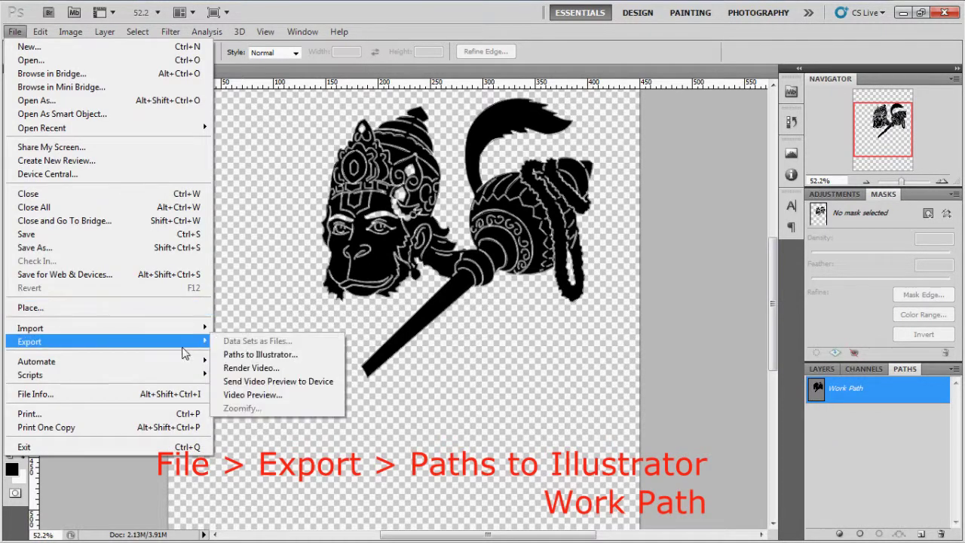
left_click(219, 356)
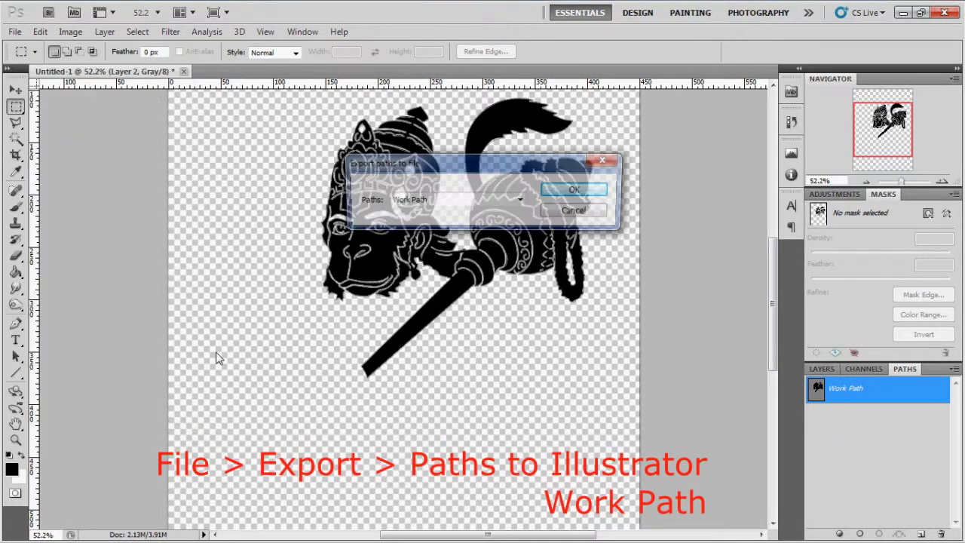
left_click(520, 201)
left_click(516, 178)
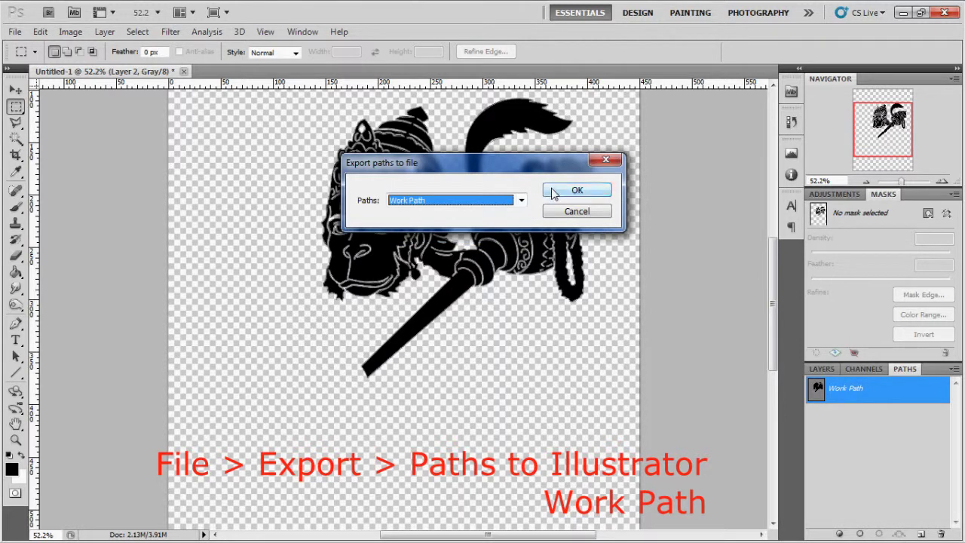
left_click(577, 190)
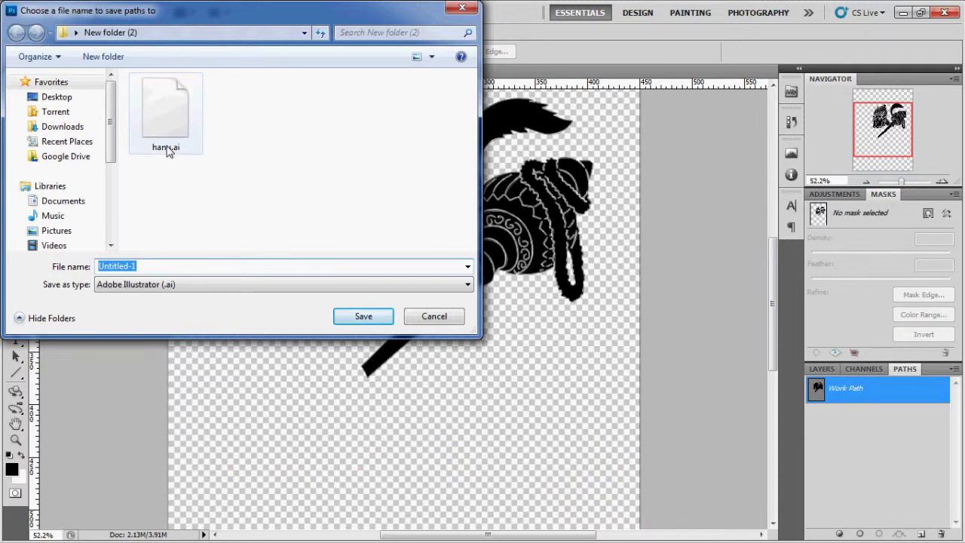
- Save the exported paths as hanu2.ai
left_click(166, 120)
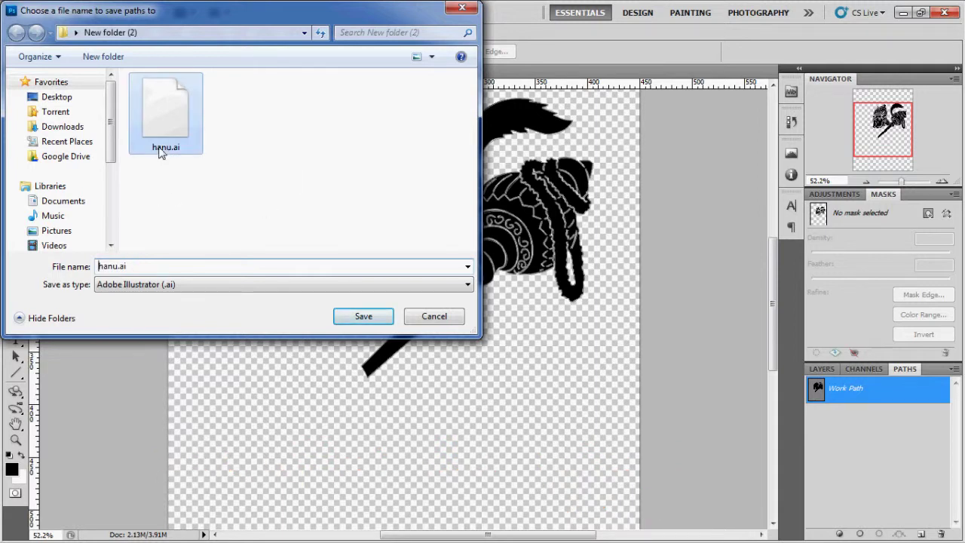
left_click(121, 272)
left_click(115, 269)
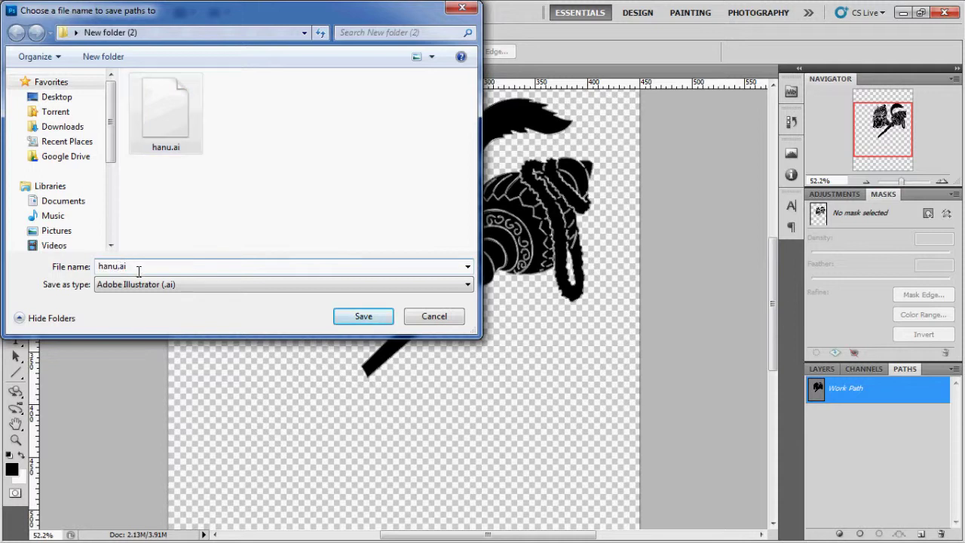
type("2")
left_click(359, 314)
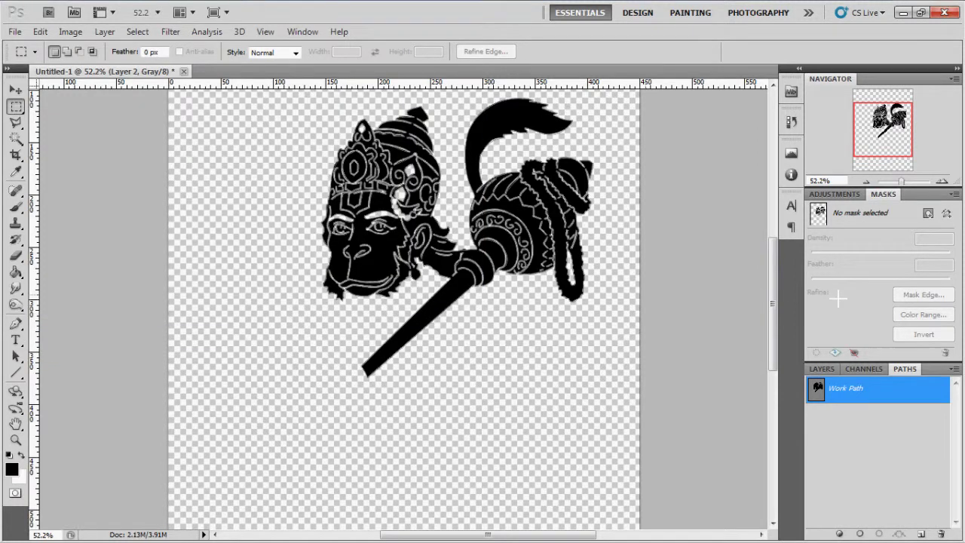
- Open hanu2.ai in Cinema 4D with default Illustrator import settings and orbit to view the splines
mouse_move(957, 218)
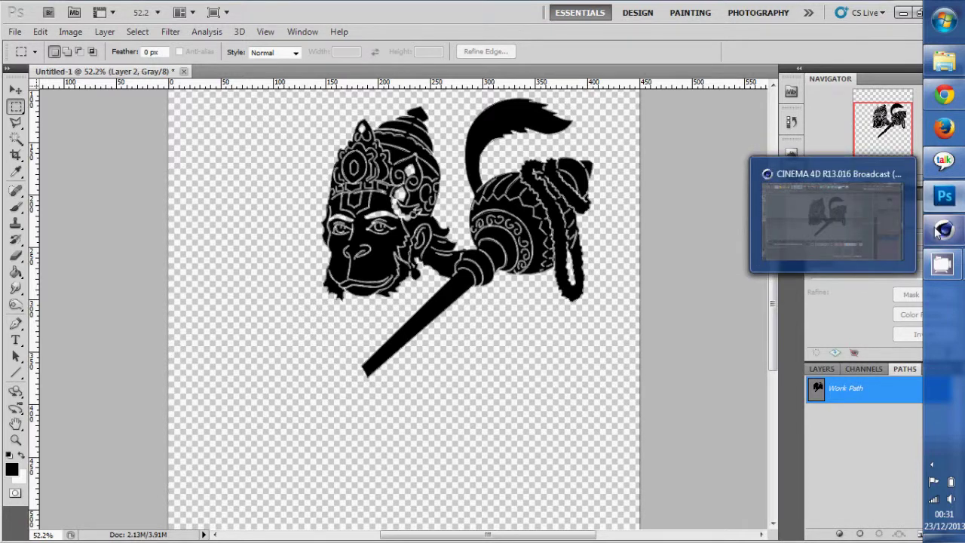
left_click(938, 228)
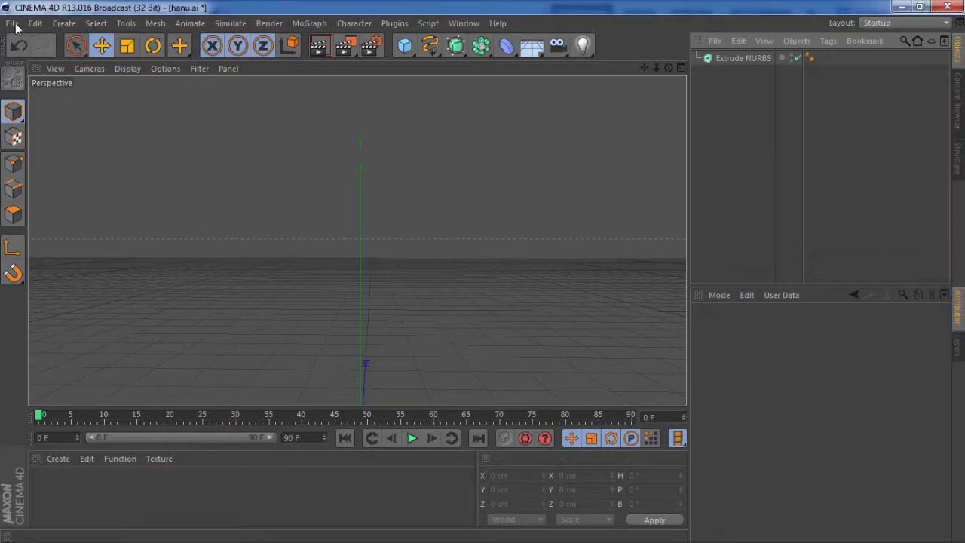
left_click(12, 23)
left_click(59, 60)
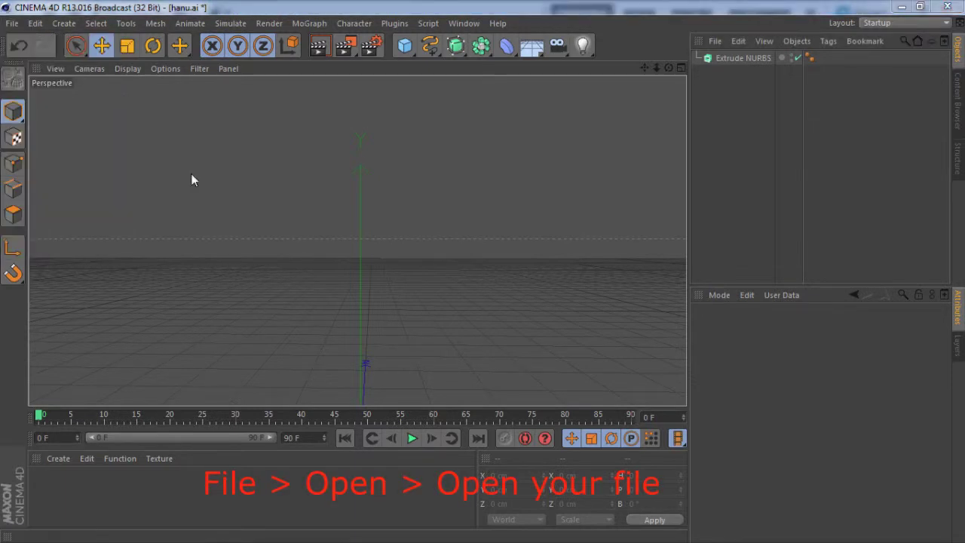
left_click(248, 241)
left_click(330, 243)
left_click(353, 333)
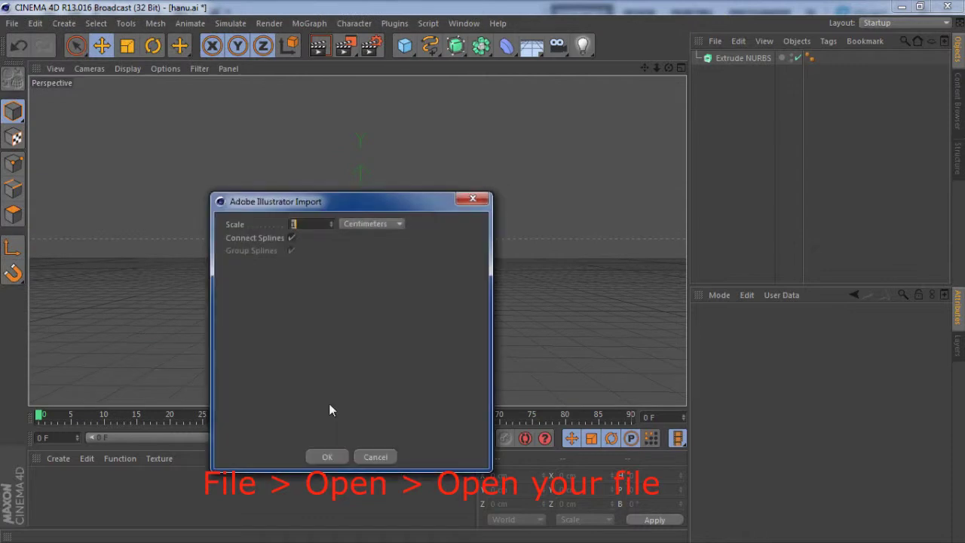
left_click(329, 457)
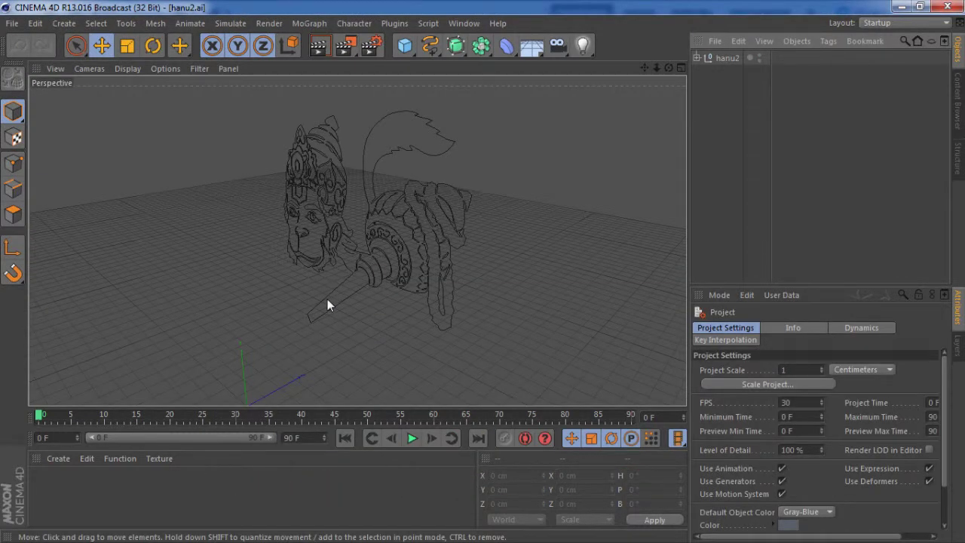
left_click_drag(327, 299, 442, 268, "alt")
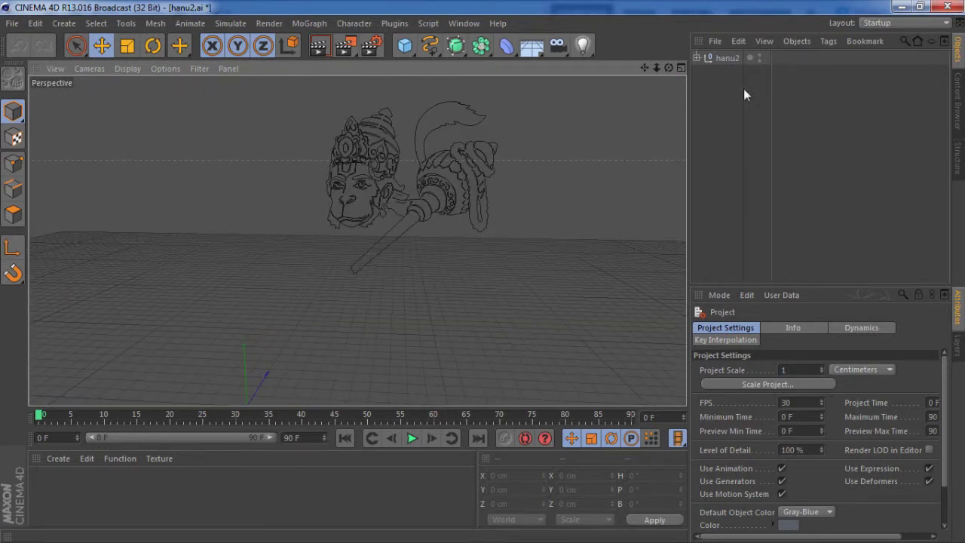
- Expand hanu2 and delete the stray Path 18, Path 50 and Path 57 splines
left_click(697, 58)
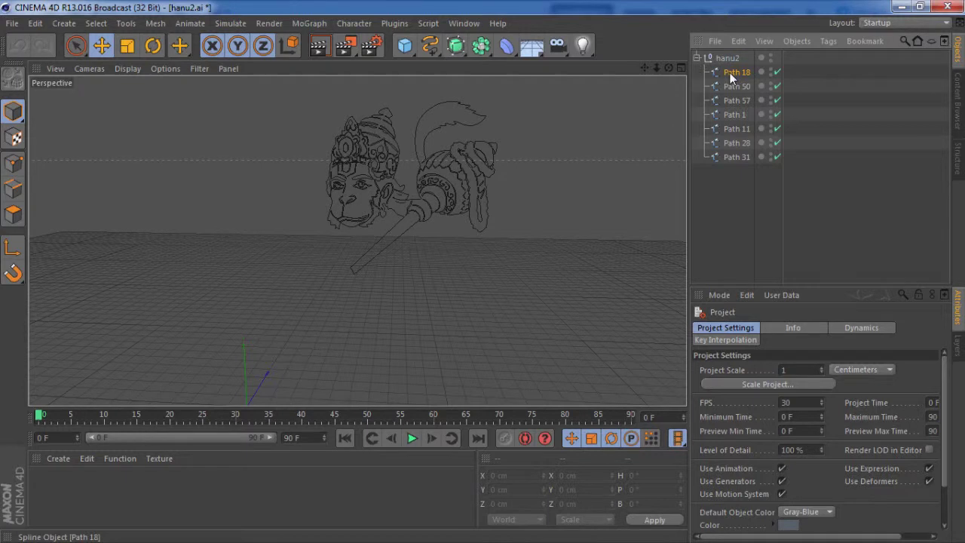
left_click(729, 100)
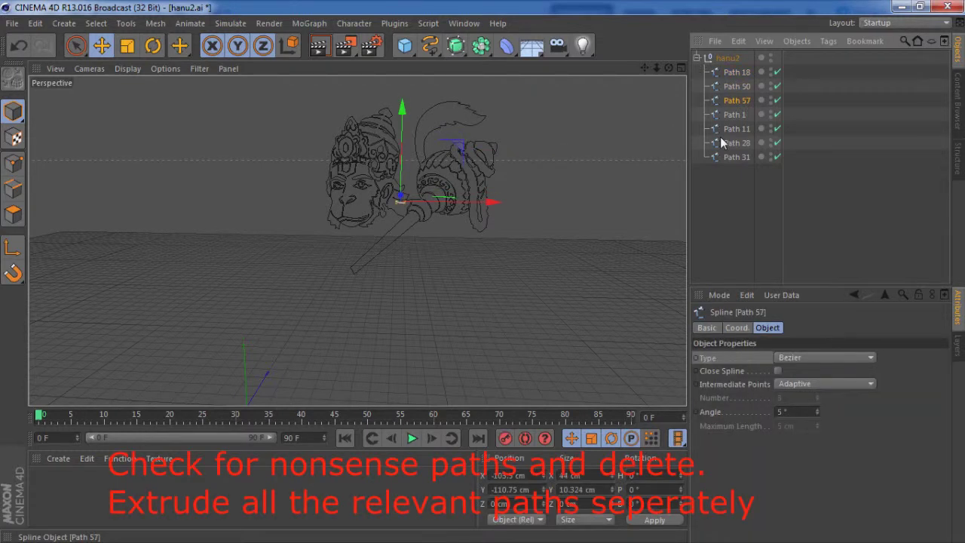
left_click(741, 72)
key("Delete")
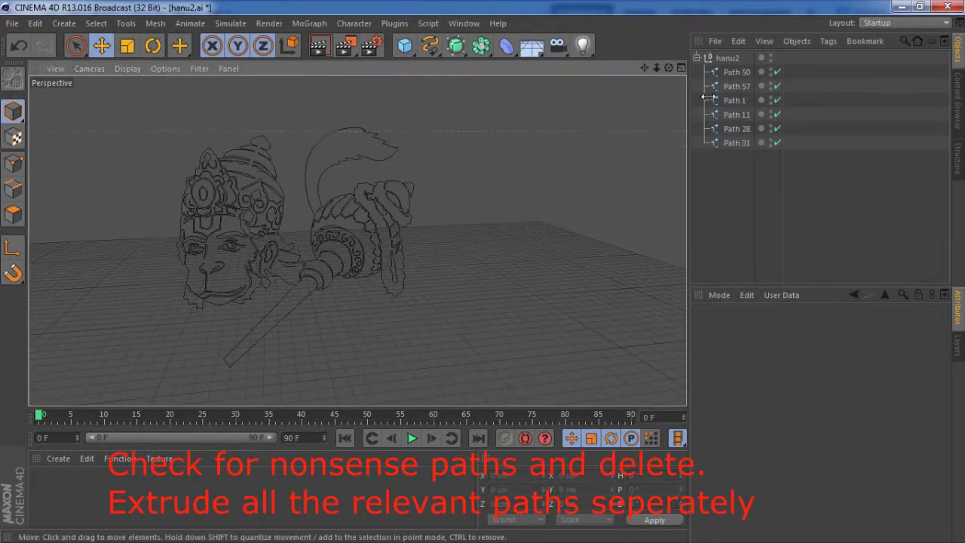
left_click(736, 86)
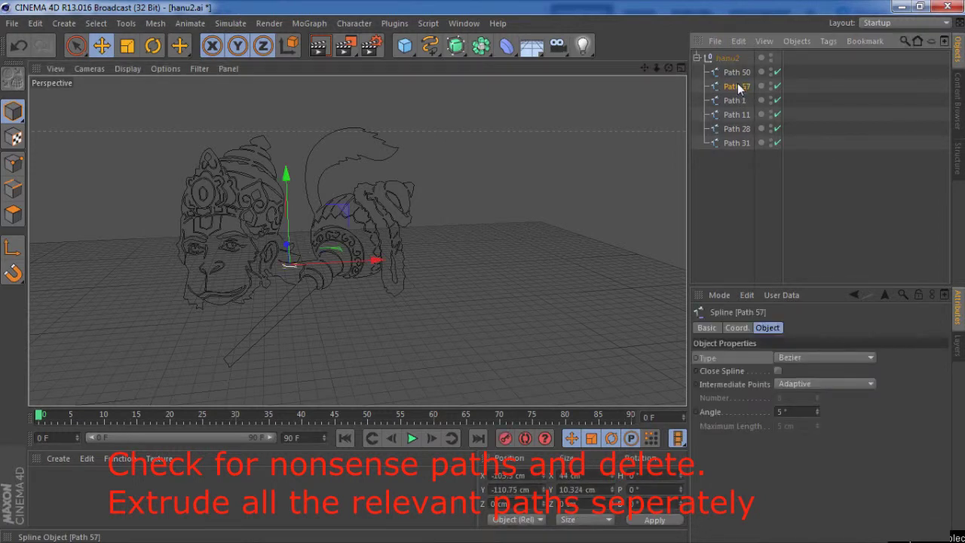
left_click(735, 74)
key("Delete")
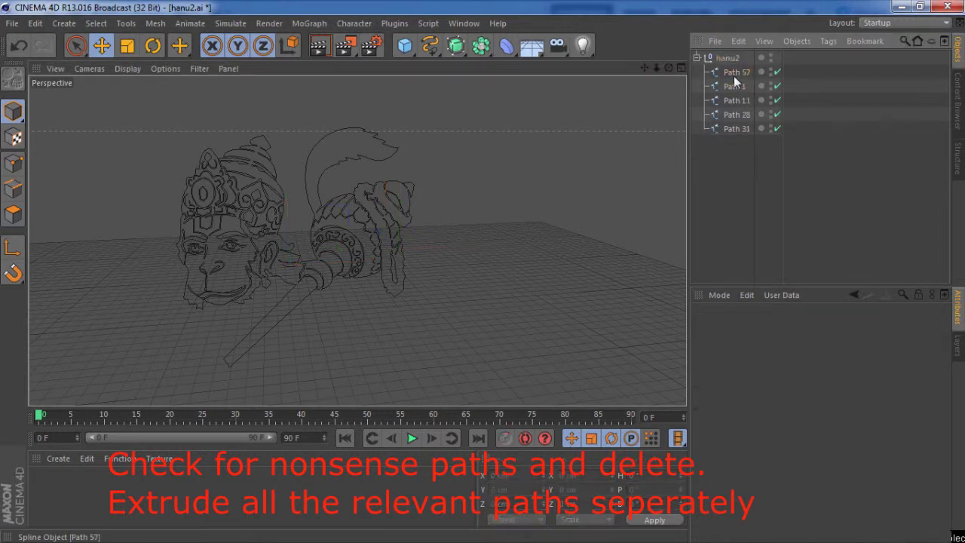
left_click(734, 76)
key("Delete")
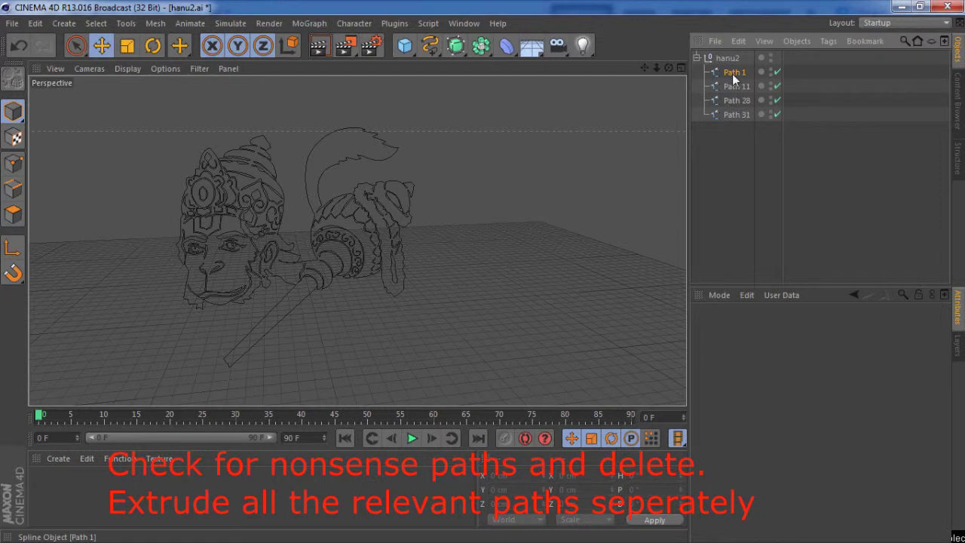
- Delete Path 28 and Path 31 together, keeping Path 1 and Path 11
left_click(733, 75)
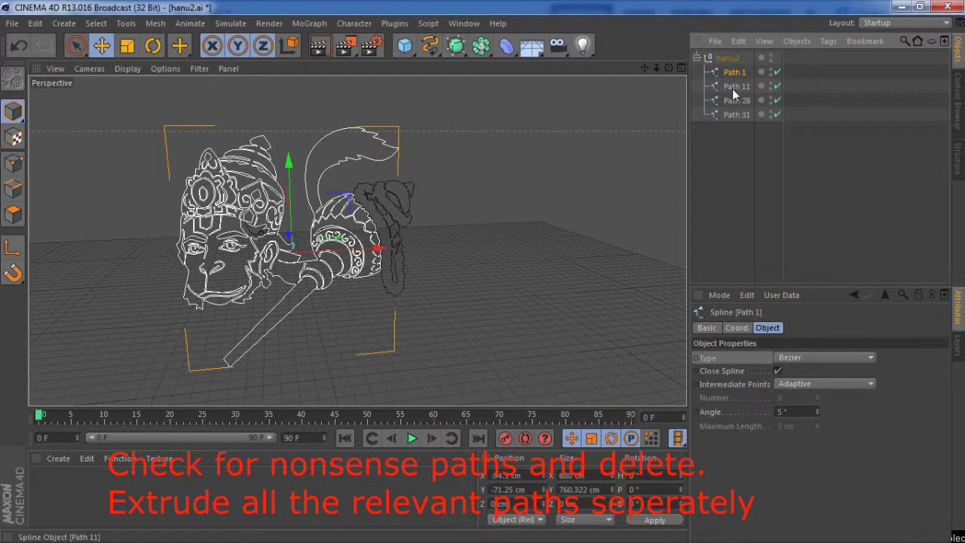
left_click(732, 88)
left_click(732, 102)
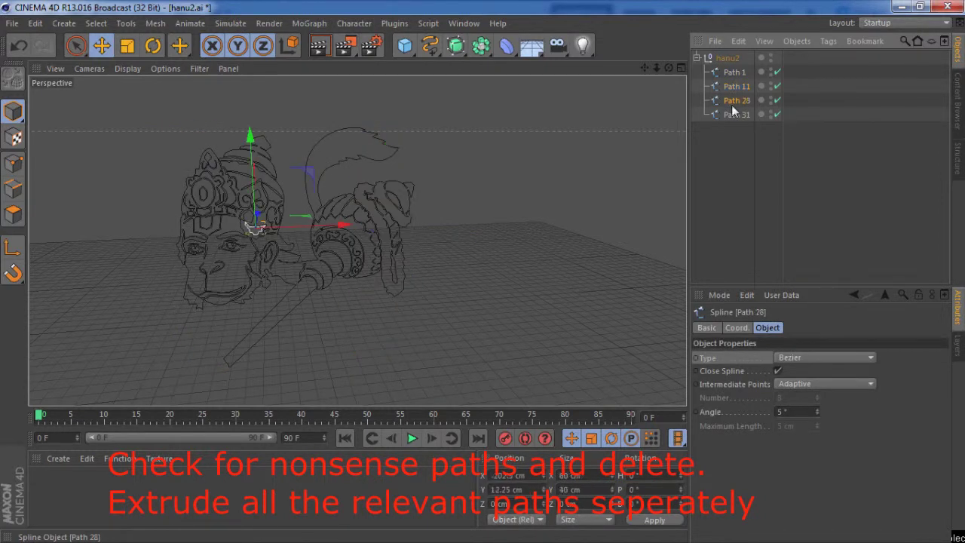
left_click(731, 113, "shift")
key("Delete")
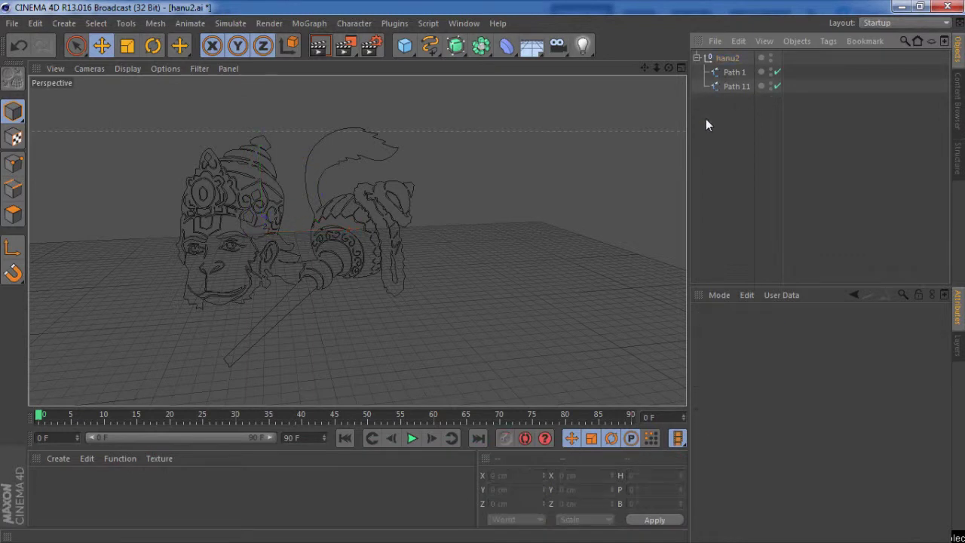
scroll(375, 380, "up", 5)
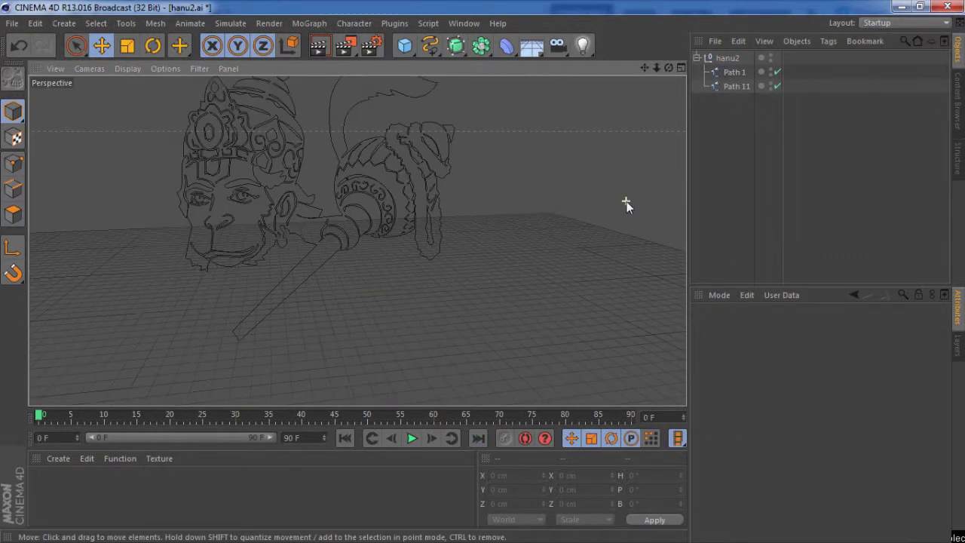
scroll(626, 201, "down", 4)
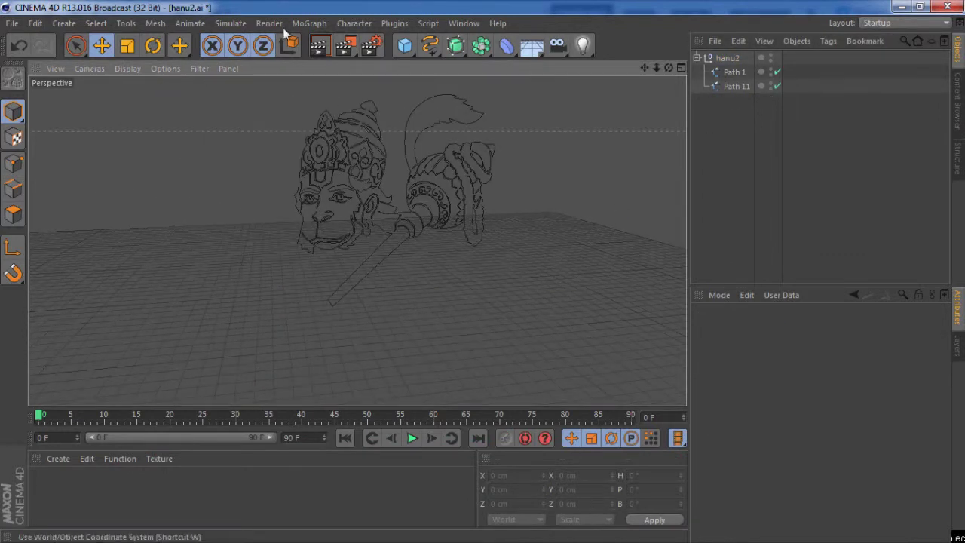
- Add two Extrude NURBS generators, undoing an accidental HyperNURBS
left_click_drag(455, 46, 584, 60)
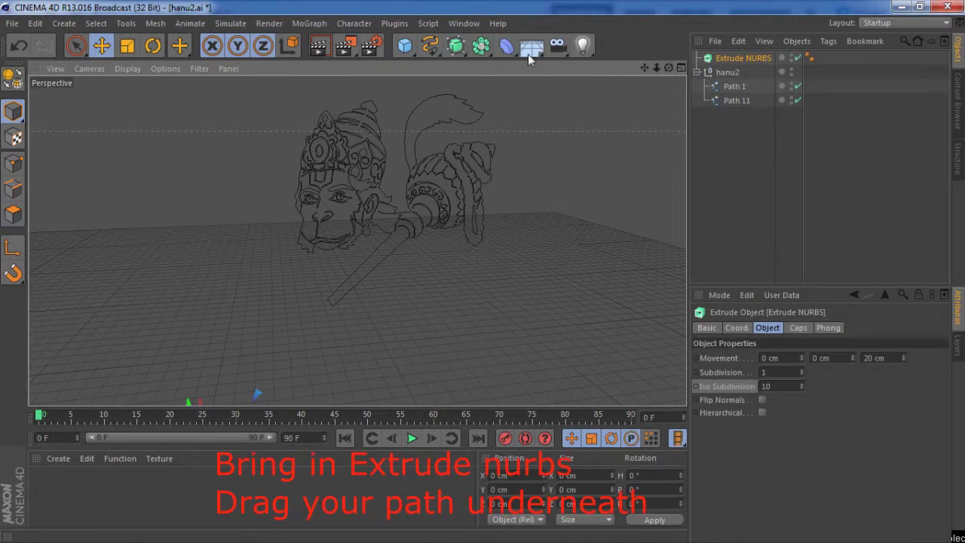
left_click_drag(455, 46, 518, 68)
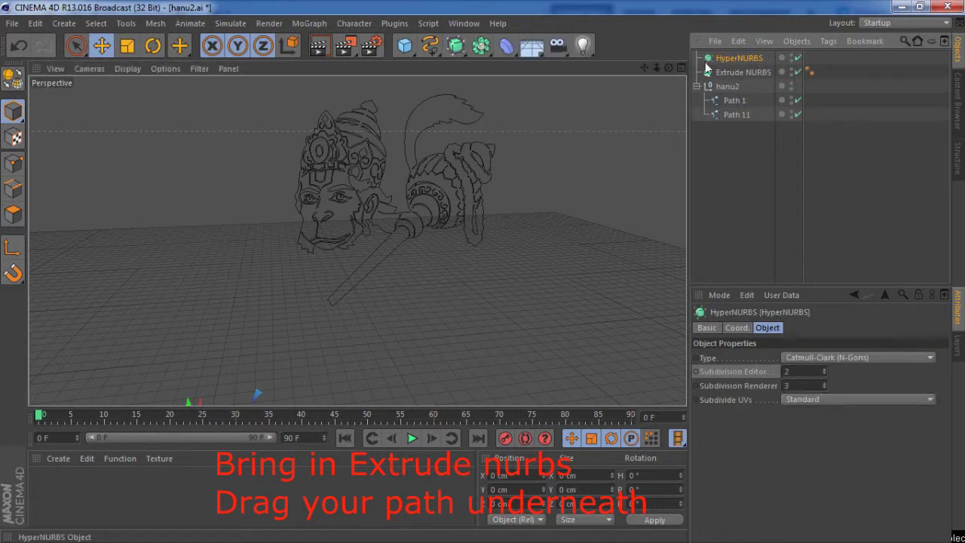
key("ctrl+z")
left_click_drag(455, 46, 604, 68)
- Put Path 1 and Path 11 under separate Extrude NURBS and delete the empty hanu2 group
left_click_drag(734, 100, 744, 64)
left_click(743, 86)
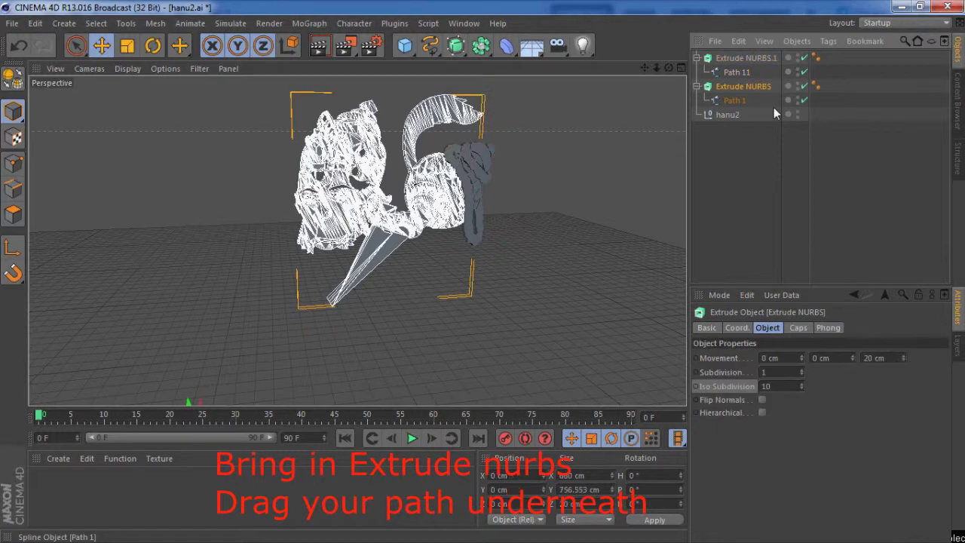
left_click(720, 115)
key("Delete")
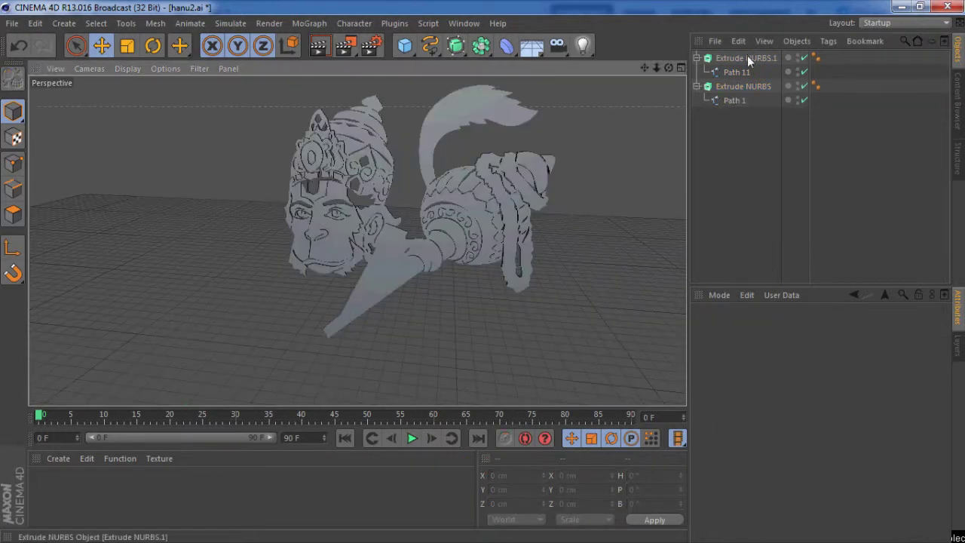
left_click(734, 99)
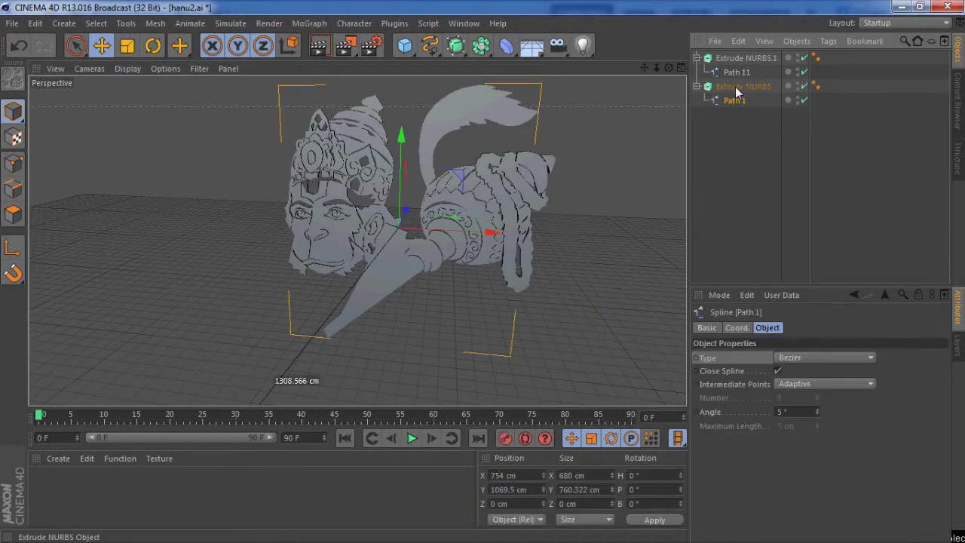
- Set the extrusion depth to 7 cm instead of 20 cm
left_click(737, 87)
left_click(735, 58)
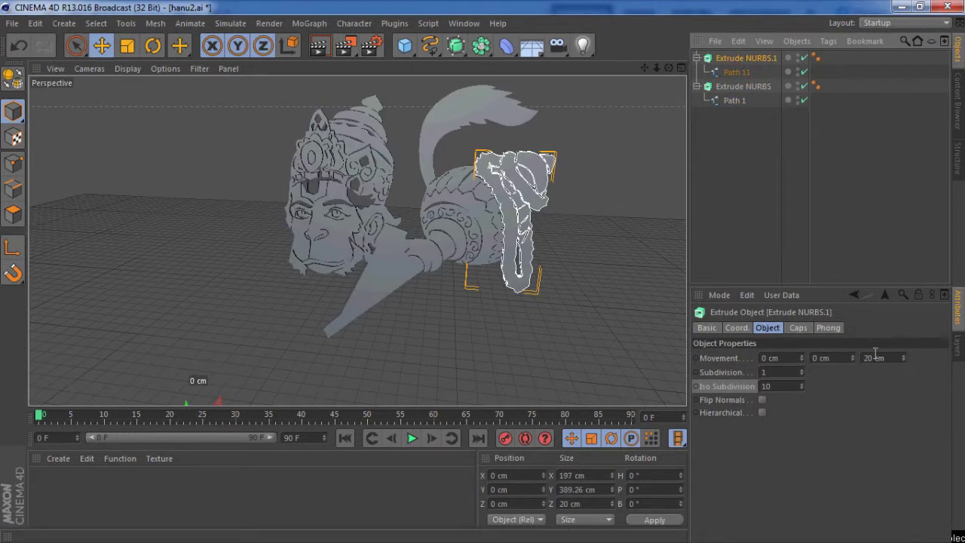
left_click_drag(874, 357, 853, 354)
left_click(467, 246)
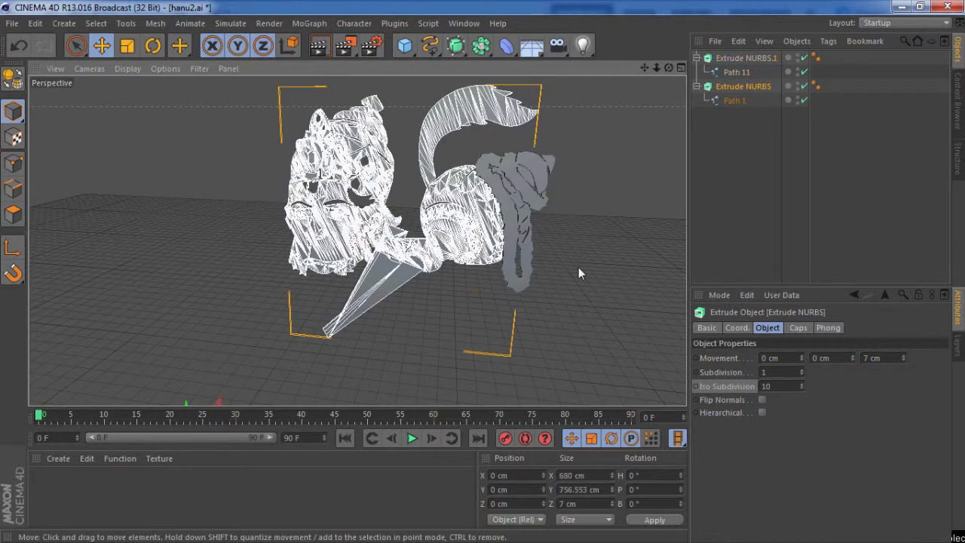
left_click(587, 266)
left_click_drag(595, 266, 472, 231, "alt")
left_click(340, 209)
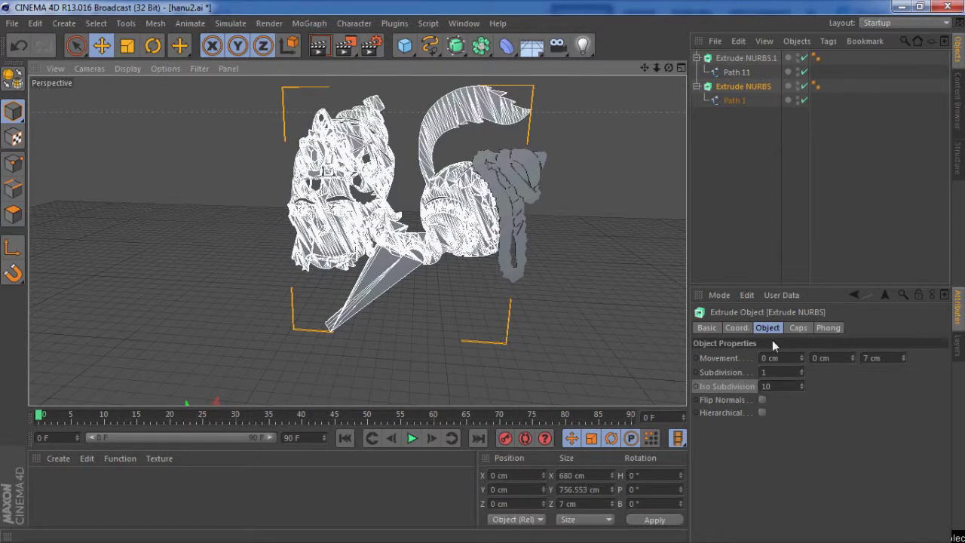
- Give the large Hanuman extrusion a Fillet Cap start
left_click(797, 327)
left_click(825, 358)
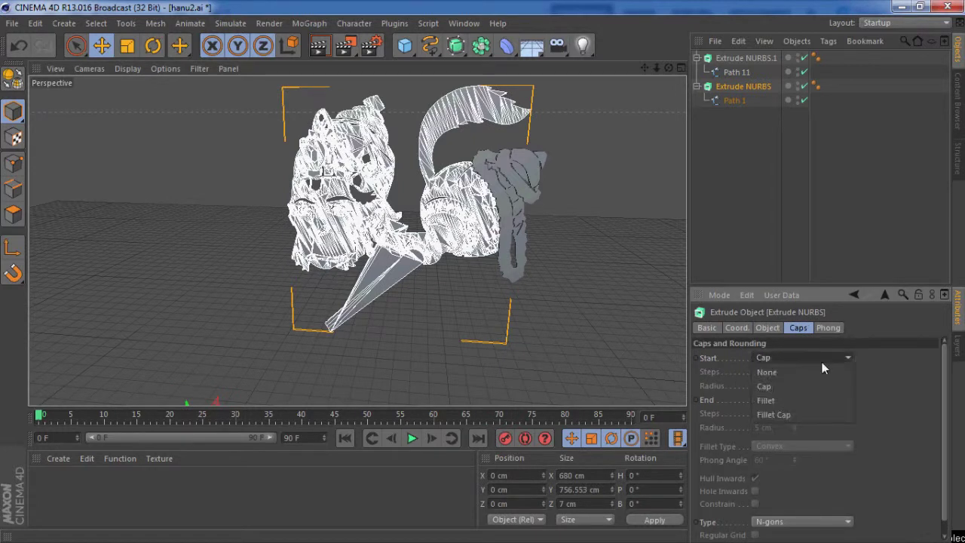
left_click(822, 414)
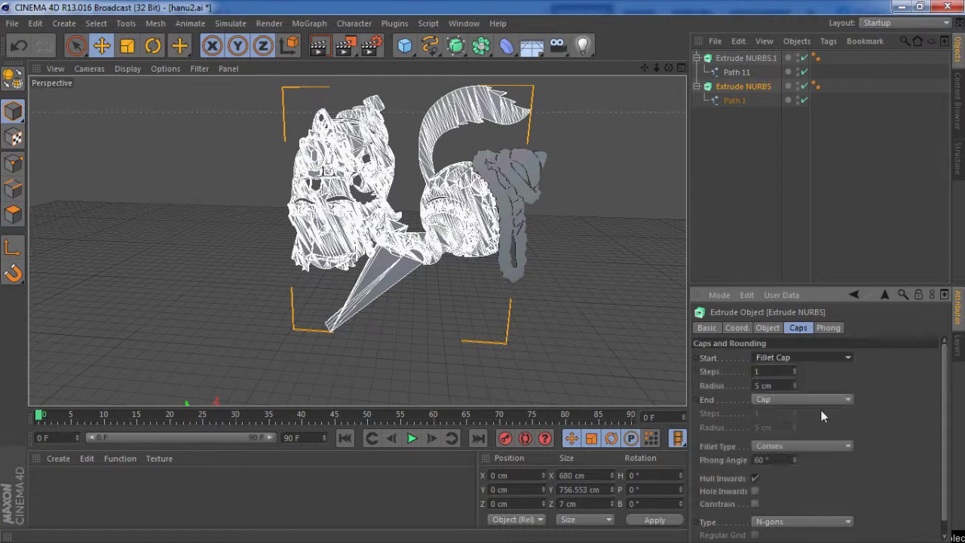
left_click(660, 372)
left_click_drag(615, 342, 535, 343, "alt")
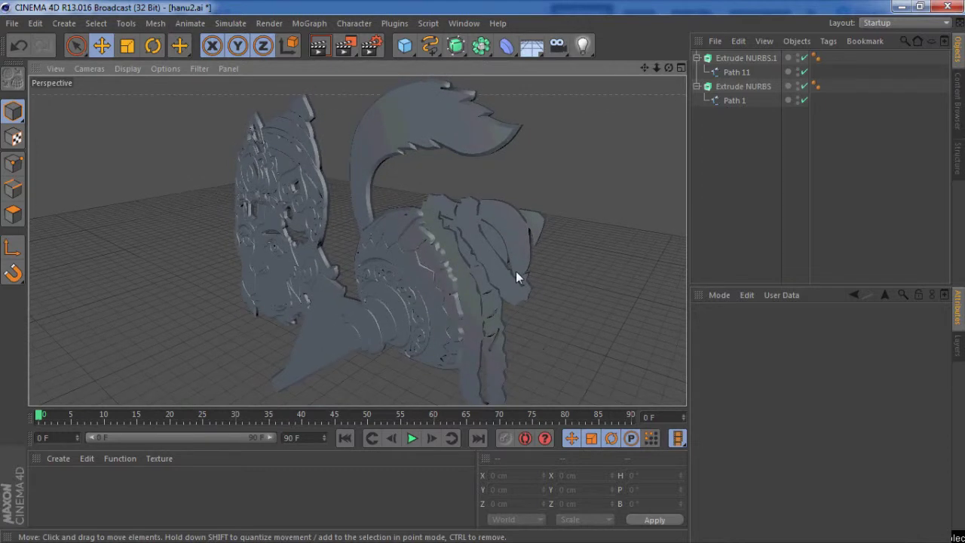
- Move Extrude NURBS.1 sideways to X 12.941 cm
left_click(517, 239)
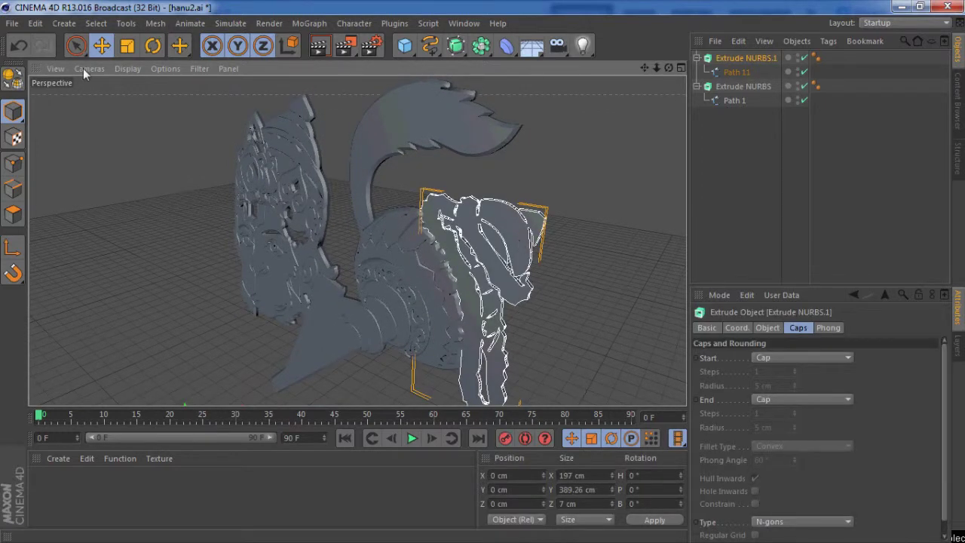
left_click(102, 46)
left_click_drag(534, 329, 491, 293, "alt")
left_click_drag(304, 367, 295, 398)
left_click_drag(409, 340, 441, 350, "alt")
scroll(484, 342, "up", 3)
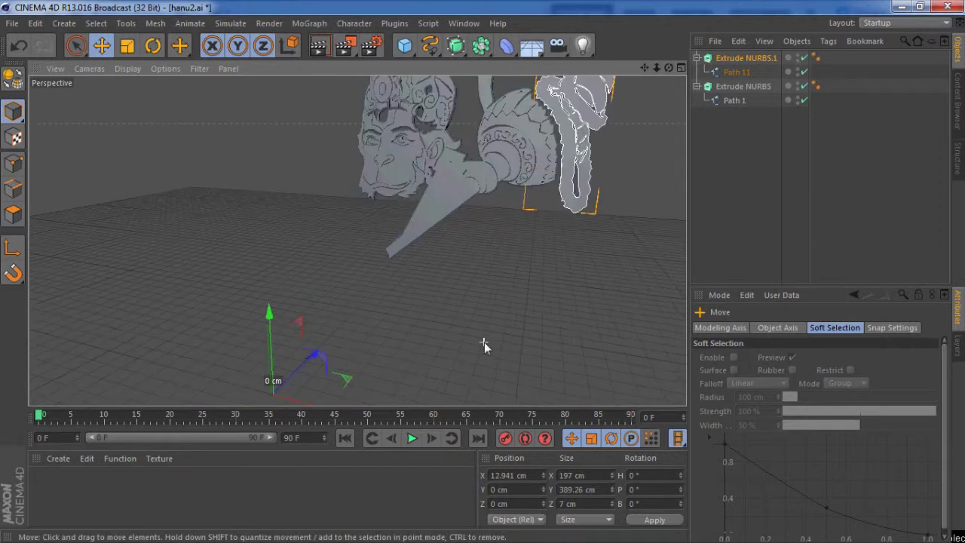
scroll(525, 332, "down", 3)
scroll(530, 330, "up", 1)
left_click_drag(462, 349, 420, 347, "alt")
- Give the small piece, Extrude NURBS.1, a Fillet Cap start too
left_click(744, 59)
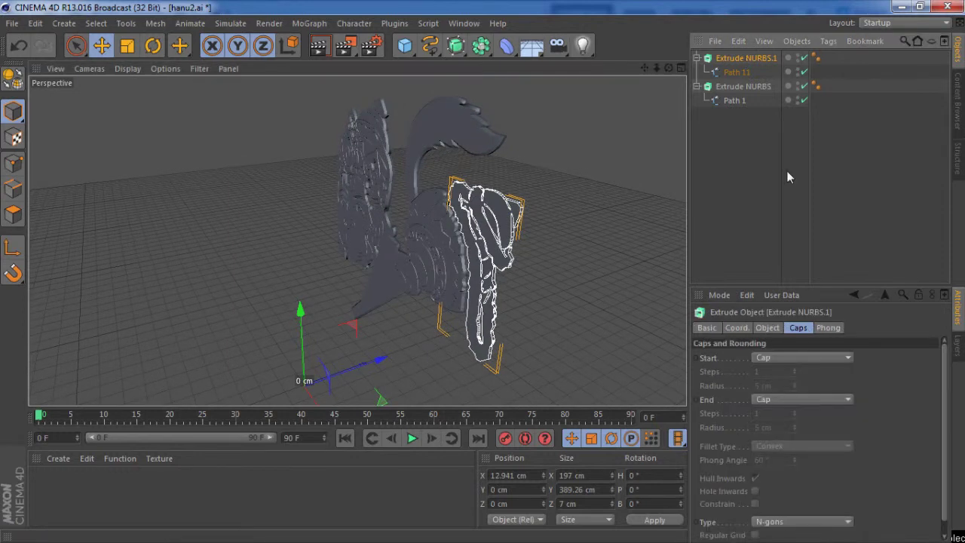
left_click(816, 357)
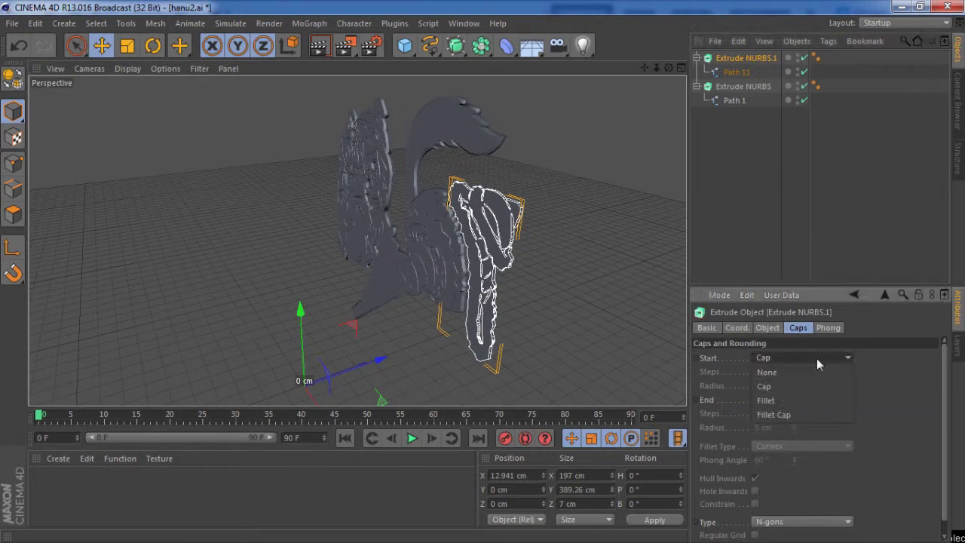
left_click(797, 414)
left_click(630, 304)
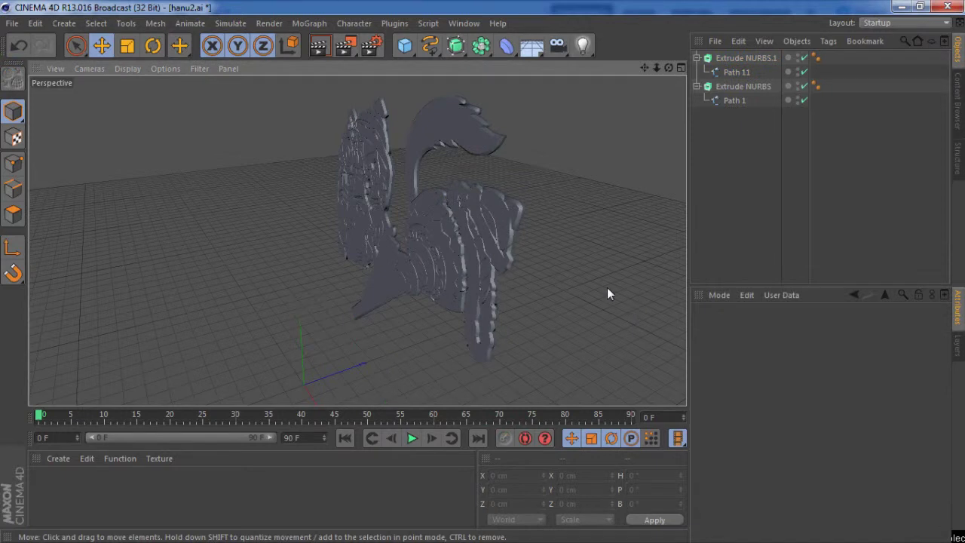
left_click_drag(607, 287, 483, 316, "alt")
- Add a Disc primitive with Orientation set to +Z
left_click(404, 46)
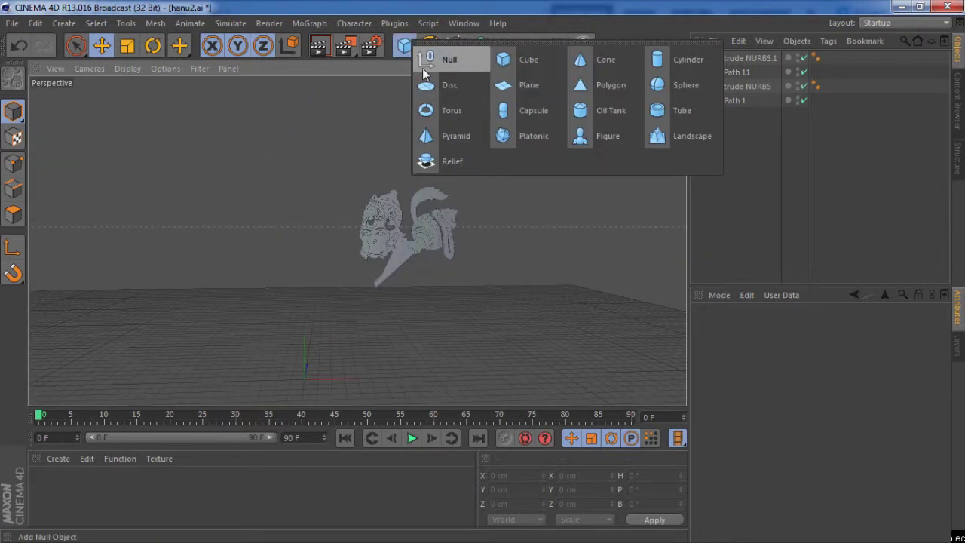
left_click(467, 91)
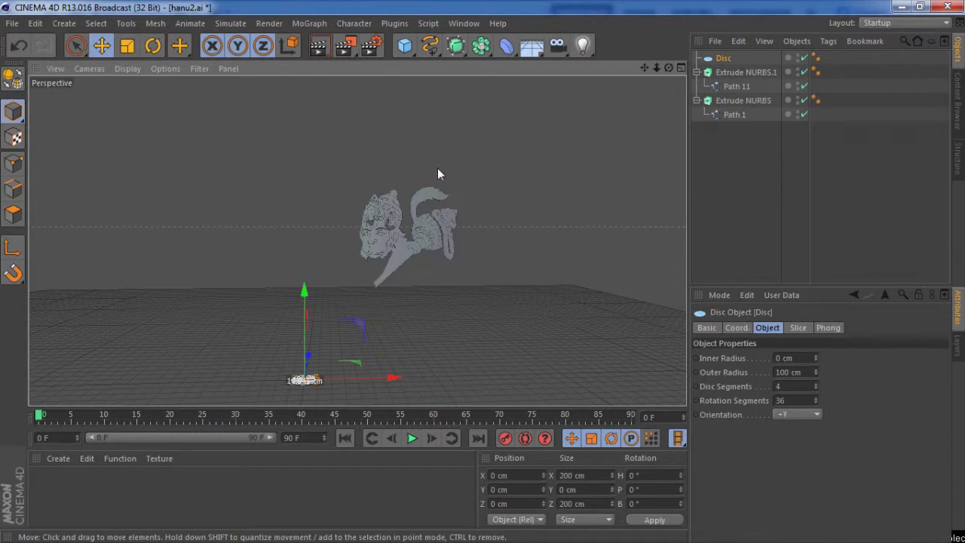
left_click(790, 415)
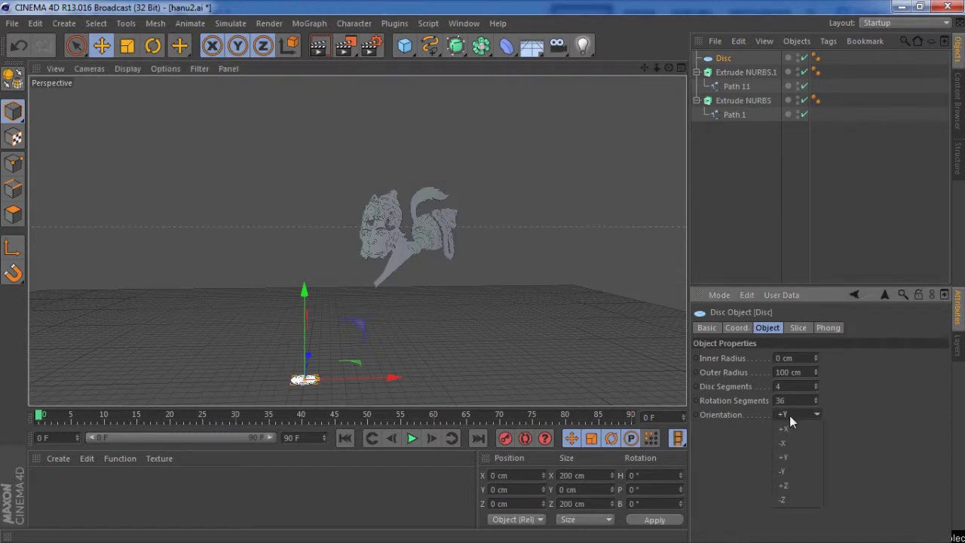
left_click(796, 472)
left_click(802, 419)
left_click(796, 484)
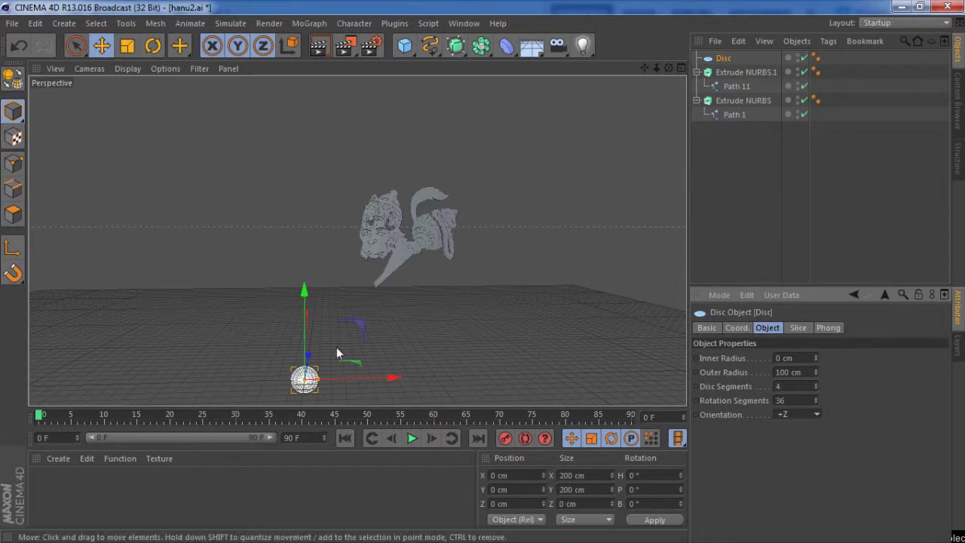
- Raise the disc behind the relief, enlarge its outer radius to 557.671 cm, and render the view
left_click_drag(317, 381, 517, 302)
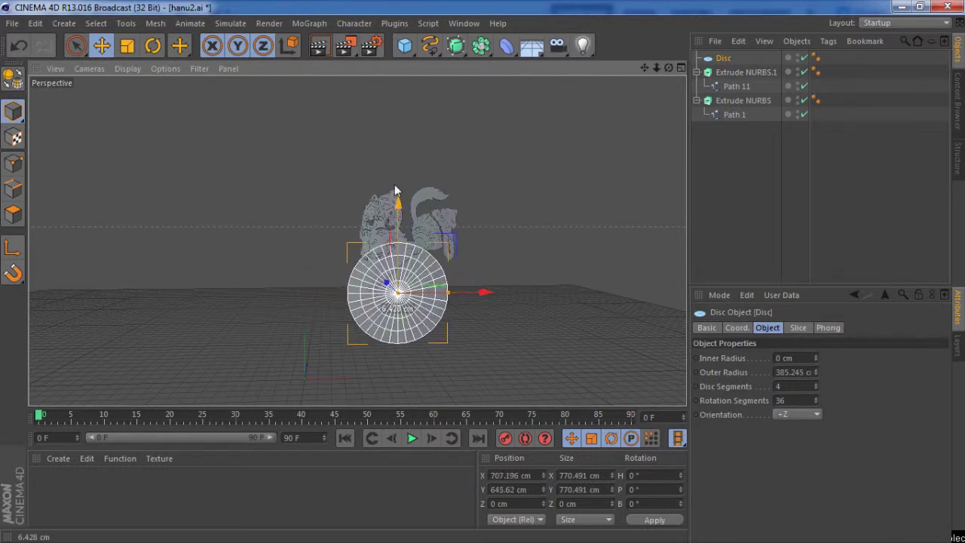
left_click_drag(391, 214, 392, 164)
left_click_drag(448, 242, 338, 262)
left_click(500, 211)
scroll(498, 217, "up", 5)
left_click(448, 243)
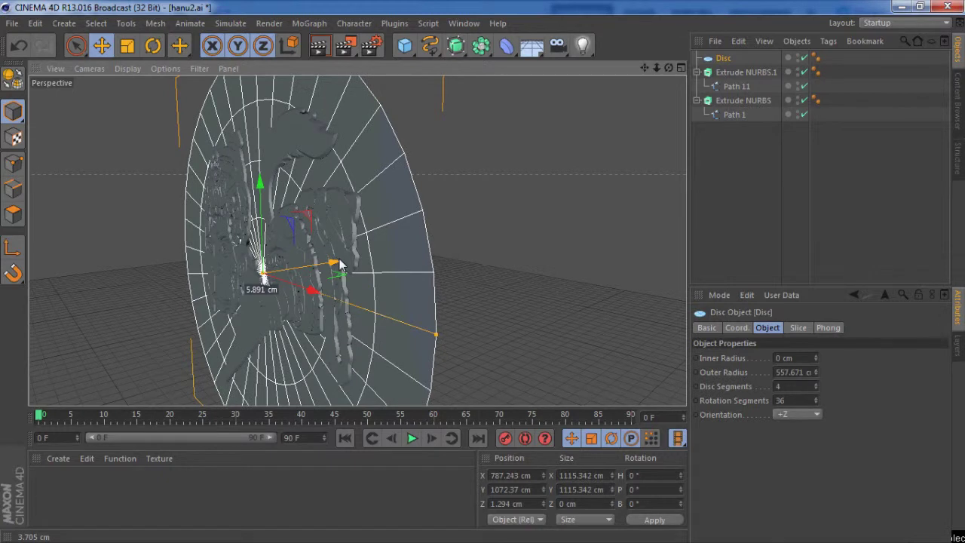
left_click_drag(339, 264, 336, 265)
left_click(502, 283)
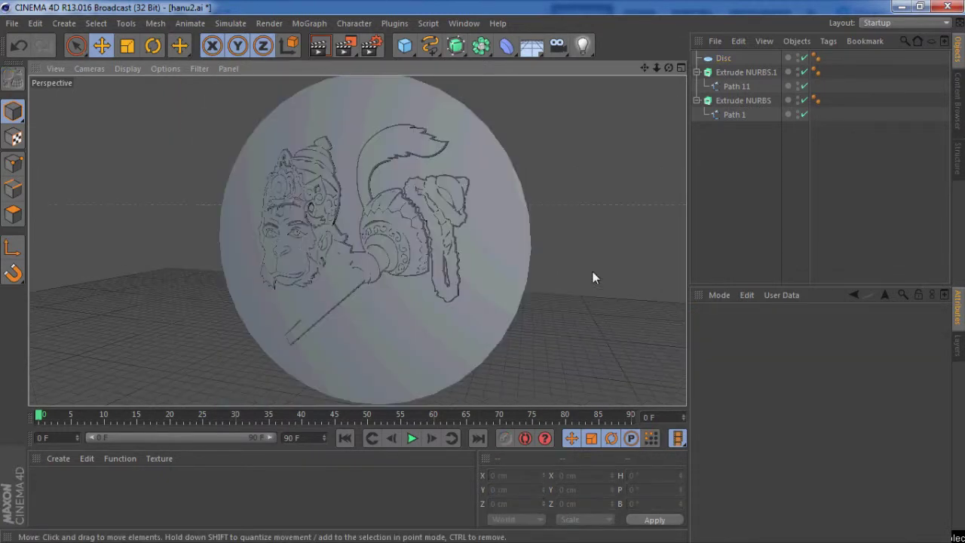
left_click_drag(645, 276, 280, 22, "alt")
left_click(280, 23)
left_click(286, 60)
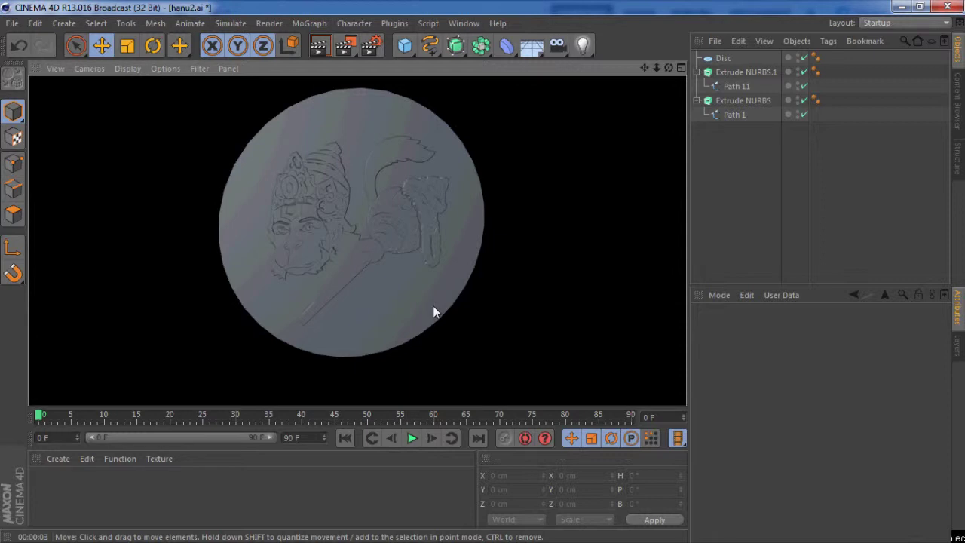
- Create a new material Mat with copper.jpg as its Color texture
left_click(276, 321)
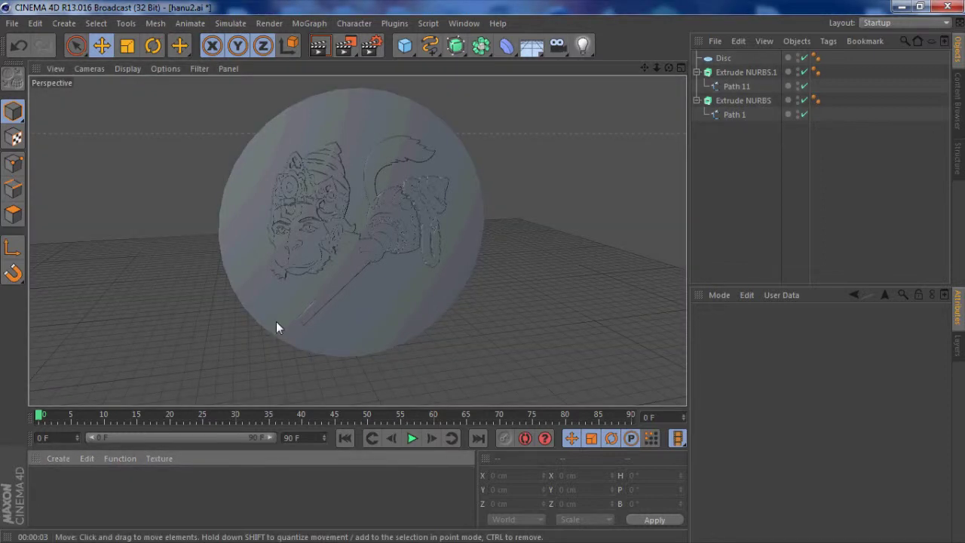
scroll(289, 332, "up", 3)
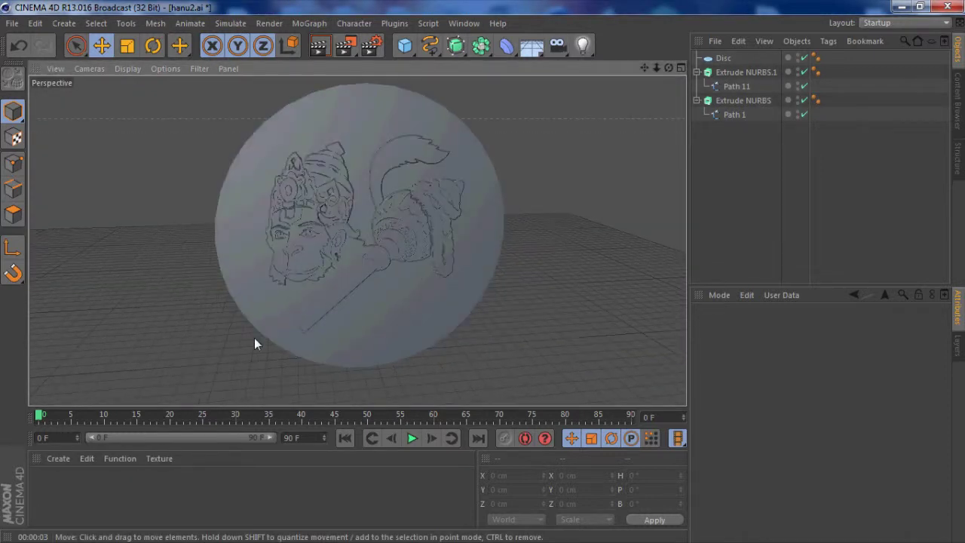
double_click(94, 475)
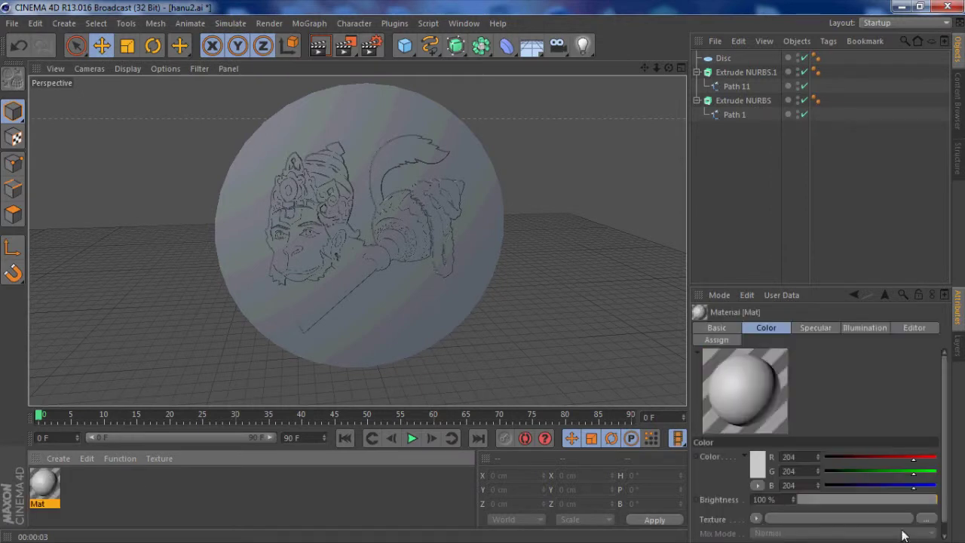
left_click(923, 519)
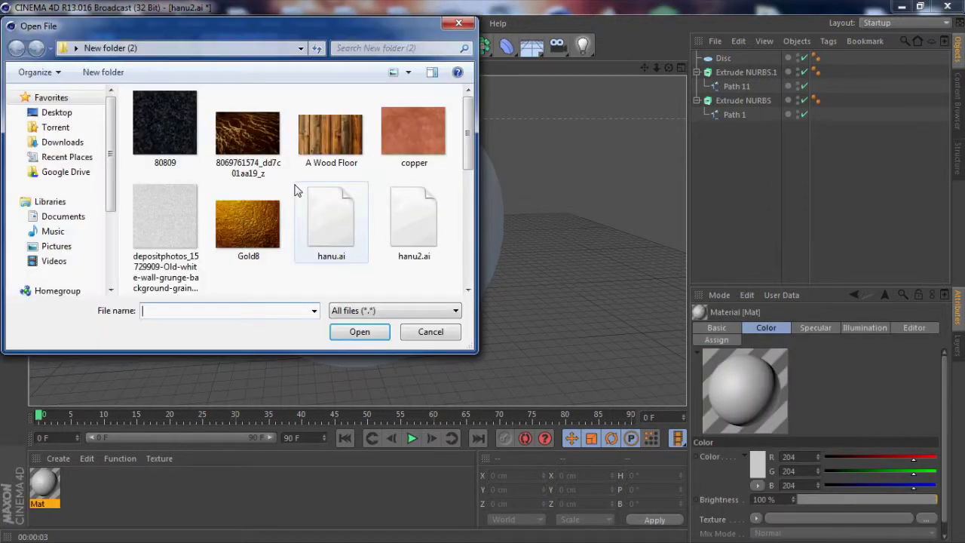
left_click(413, 132)
left_click(360, 332)
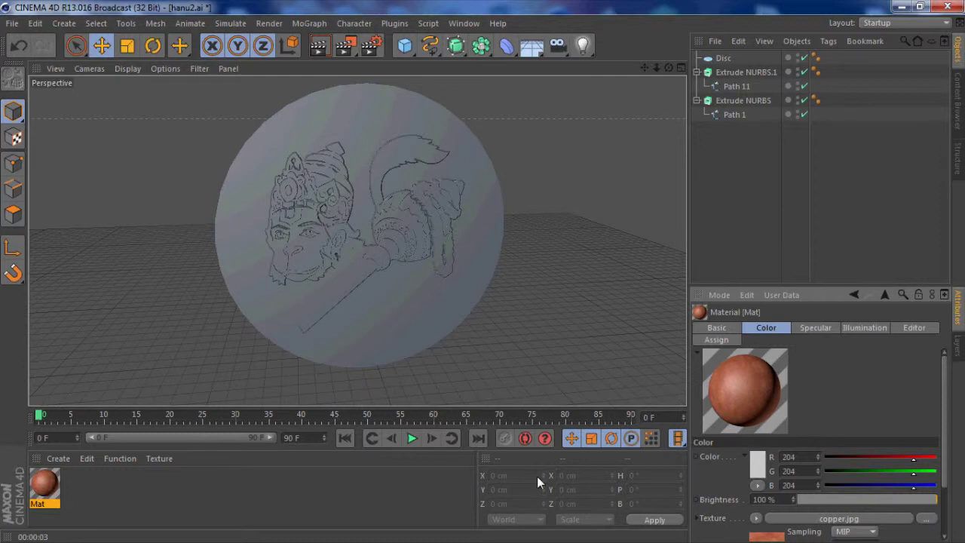
- In Mat's editor, disable Specular and enable Reflection at 65% brightness
right_click(56, 489)
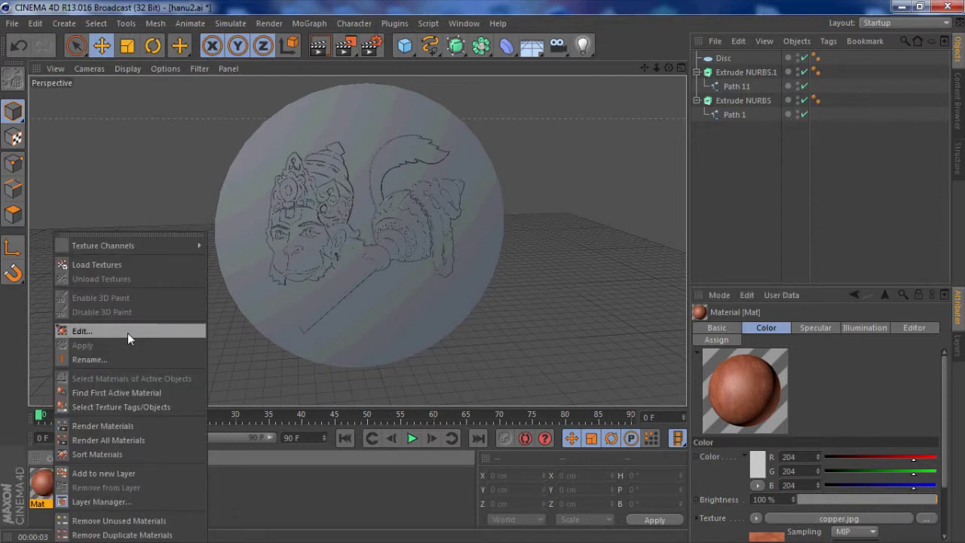
left_click(127, 333)
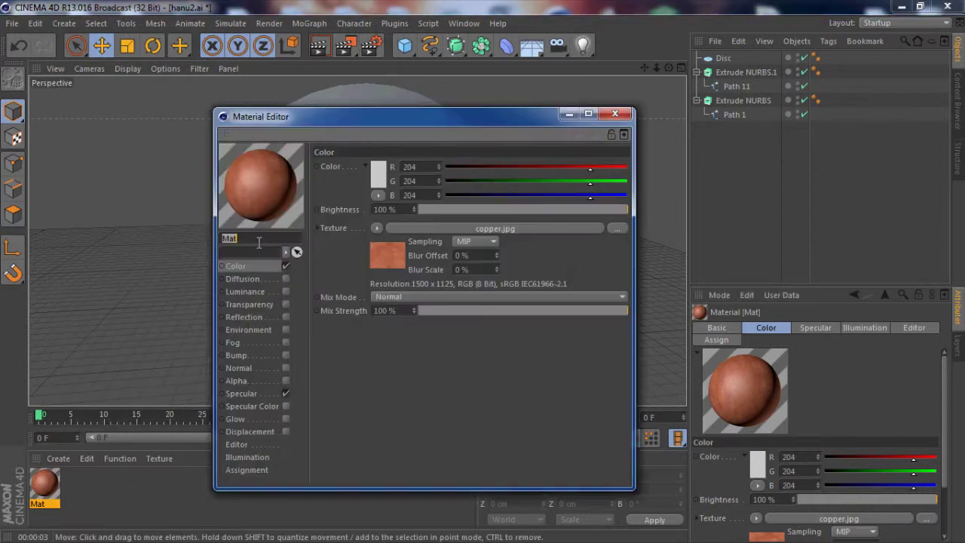
left_click(285, 393)
left_click(285, 317)
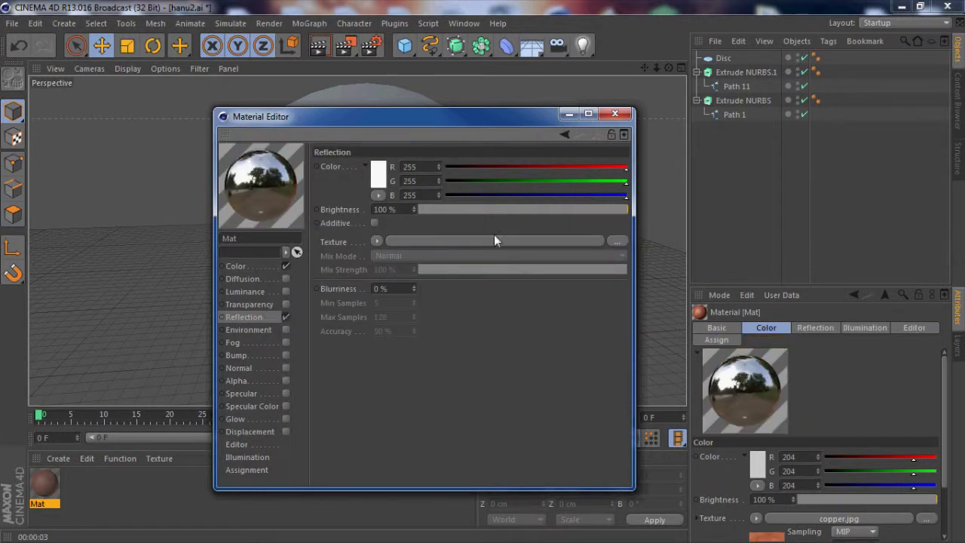
left_click_drag(607, 208, 556, 212)
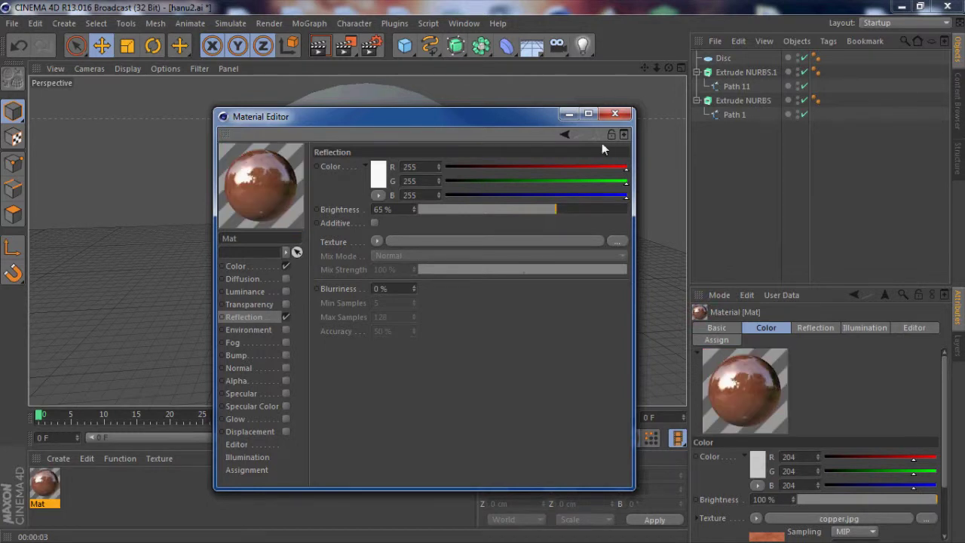
- Drag the Mat material onto the disc and both Extrude NURBS pieces
left_click(615, 113)
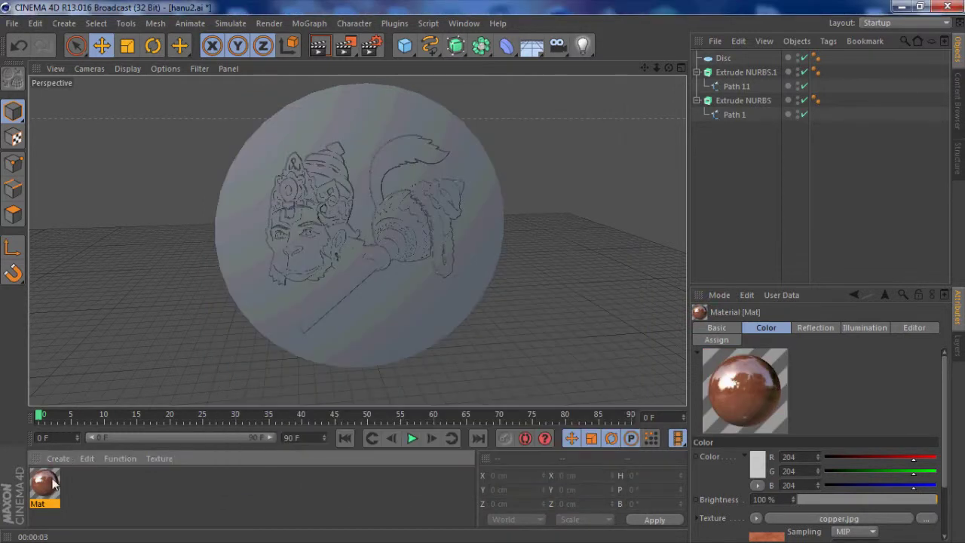
left_click_drag(52, 481, 250, 287)
left_click_drag(284, 235, 285, 235)
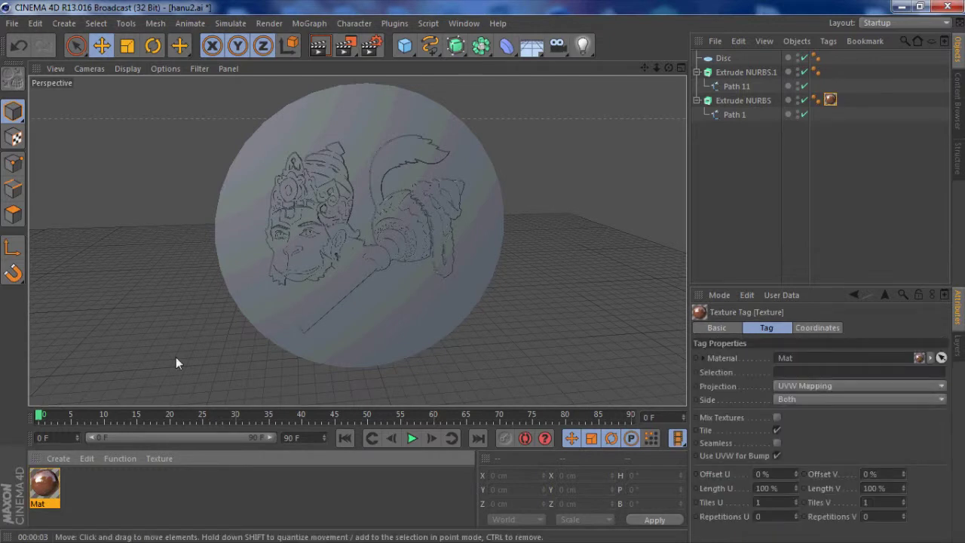
left_click_drag(44, 491, 257, 295)
left_click_drag(45, 486, 452, 202)
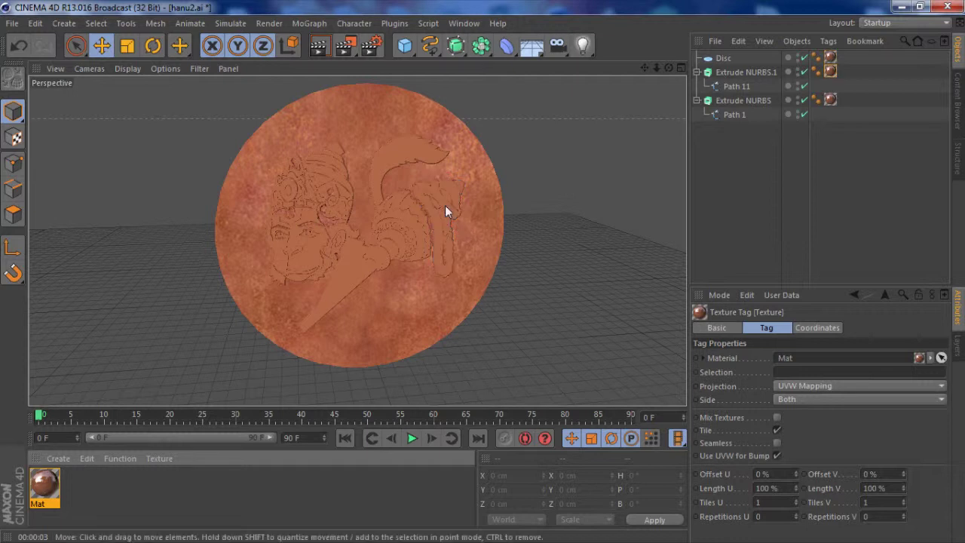
- Select the disc and review its texture tag and object properties
left_click(757, 99)
left_click(725, 58)
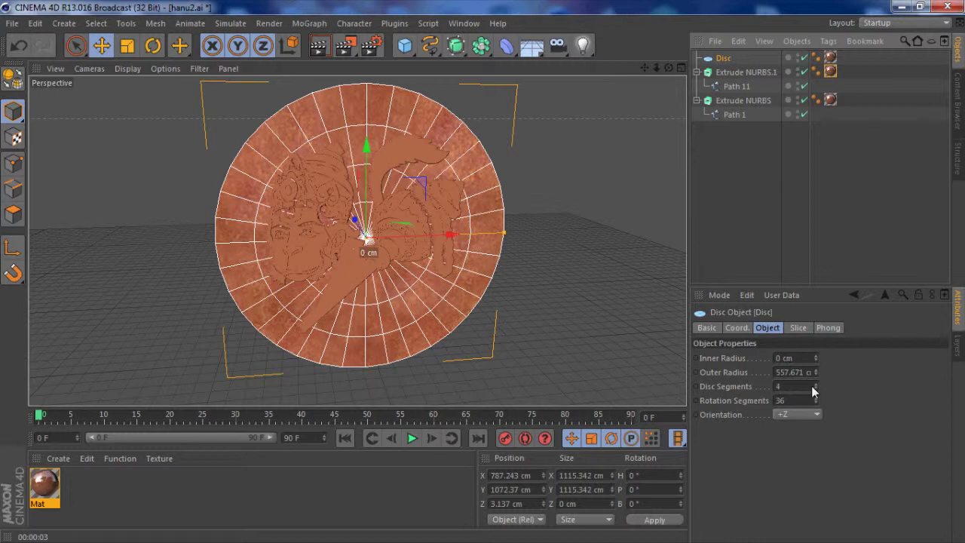
left_click(830, 58)
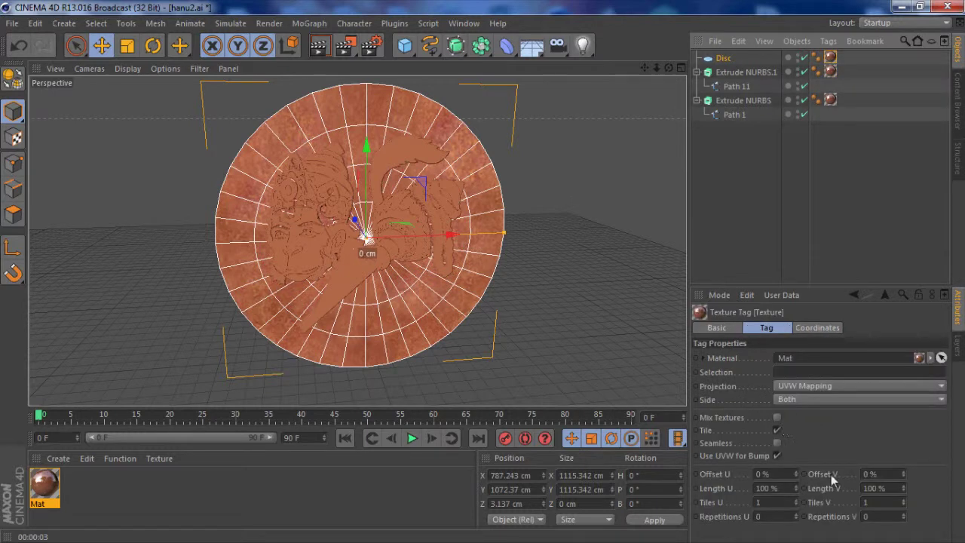
left_click(723, 58)
left_click(13, 188)
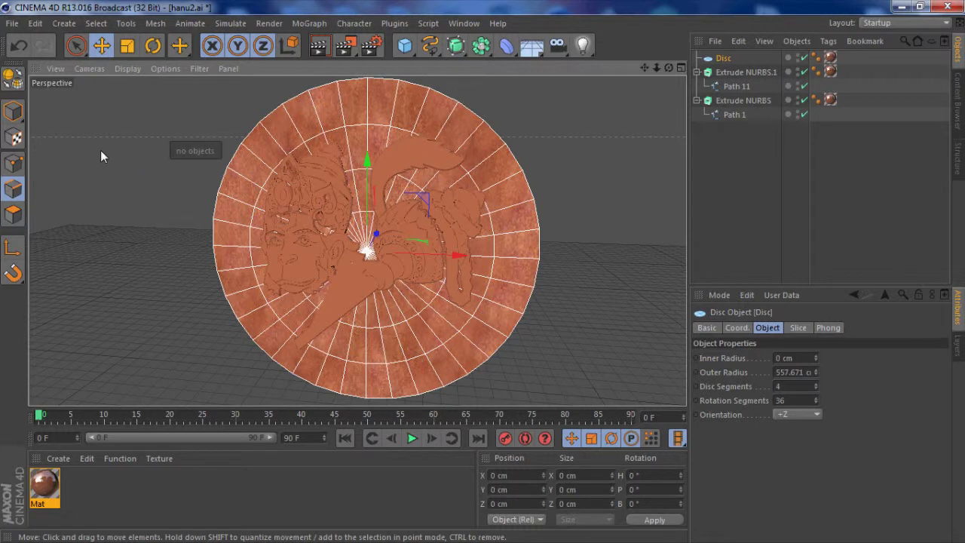
- Make the disc editable and set the Knife tool to Loop mode
right_click(724, 59)
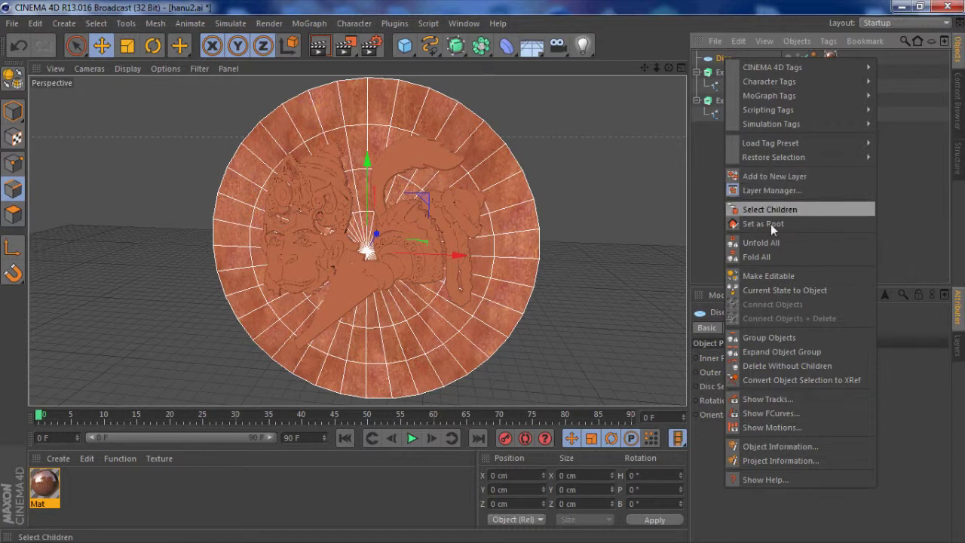
left_click(770, 277)
right_click(636, 178)
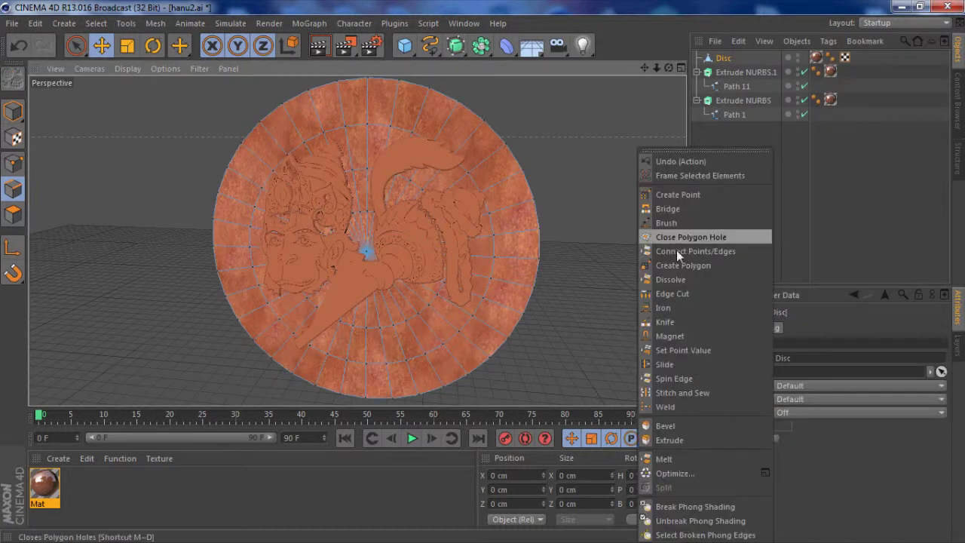
left_click(678, 321)
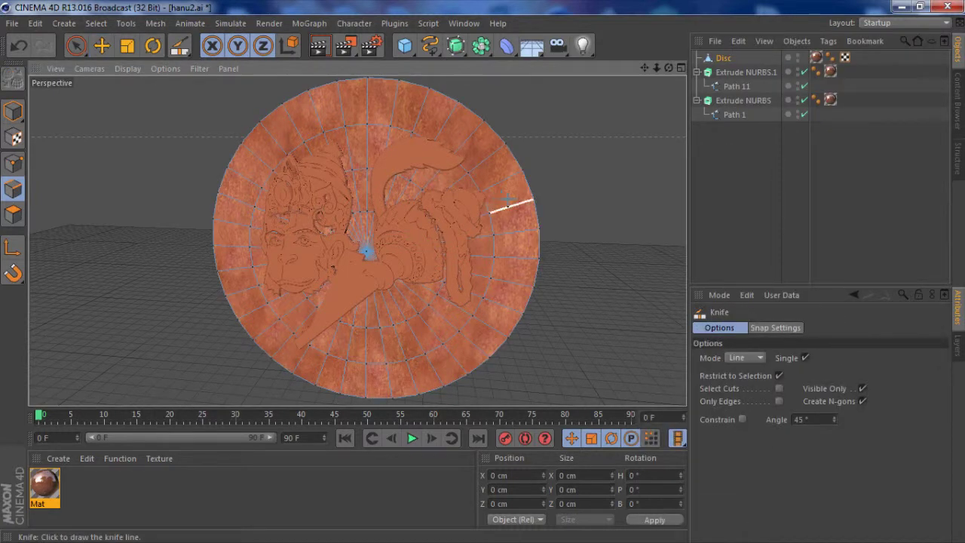
left_click(750, 359)
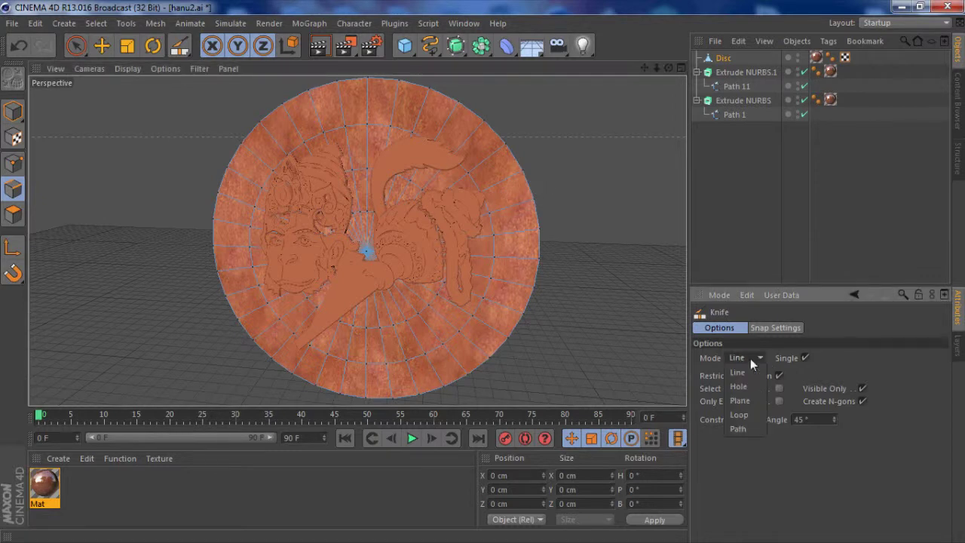
left_click(741, 414)
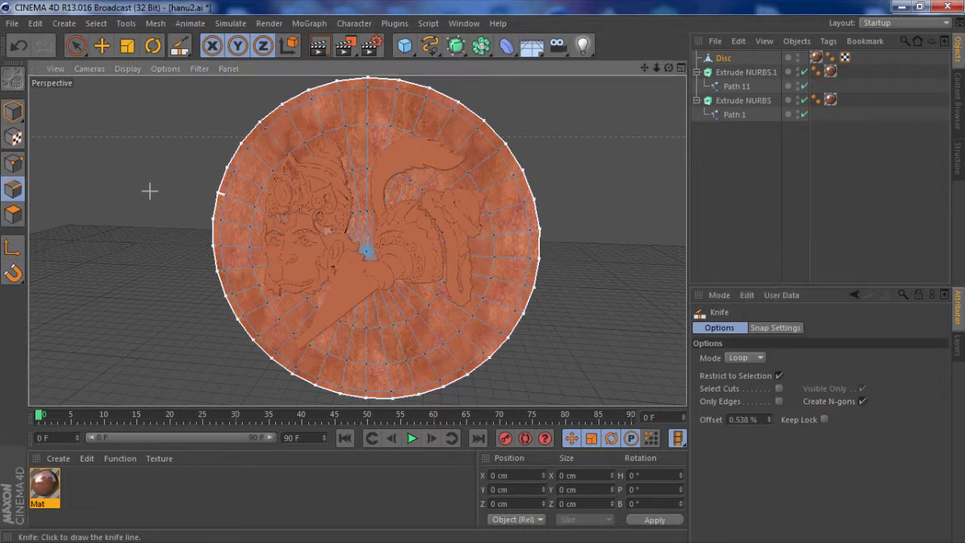
- In Polygon mode, paint-select the outer rim polygons all around the disc
left_click(13, 215)
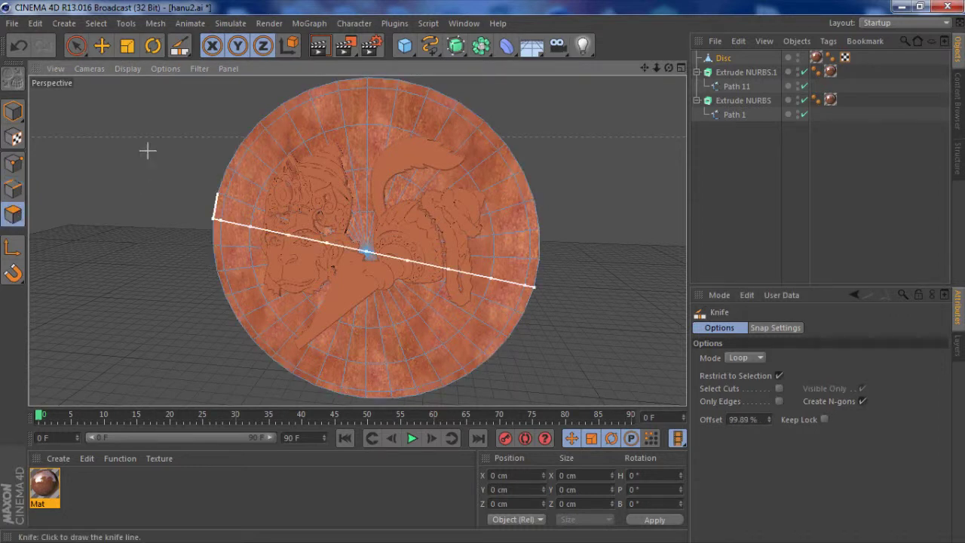
left_click(76, 45)
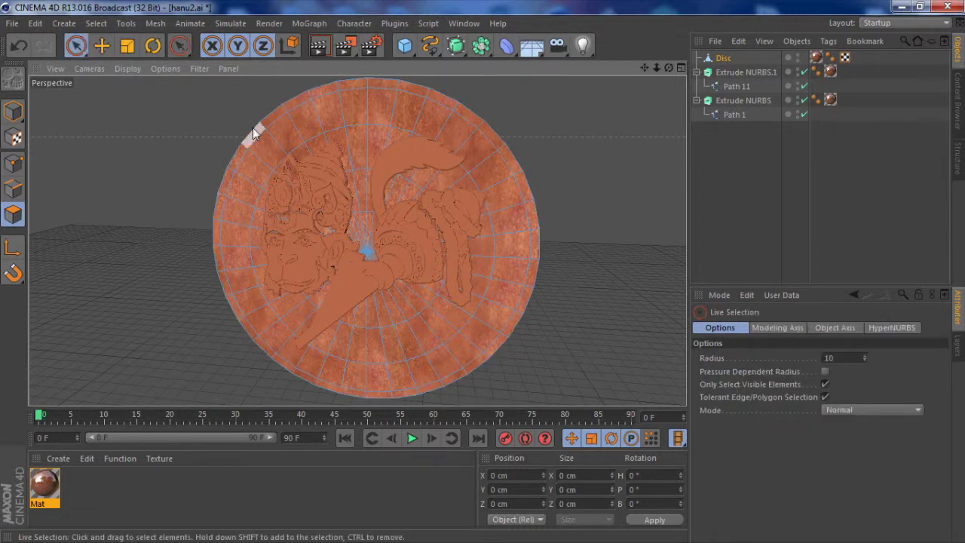
left_click_drag(253, 127, 264, 116)
mouse_move(397, 76)
left_mouse_down()
mouse_move(437, 86)
mouse_move(476, 114)
mouse_move(516, 155)
mouse_move(533, 197)
mouse_move(543, 269)
mouse_move(530, 314)
mouse_move(472, 379)
mouse_move(347, 407)
mouse_move(266, 355)
mouse_move(233, 301)
mouse_move(209, 213)
mouse_move(229, 151)
mouse_move(252, 135)
left_mouse_up()
mouse_move(236, 238)
left_mouse_down()
mouse_move(242, 267)
mouse_move(298, 339)
mouse_move(338, 359)
mouse_move(415, 364)
mouse_move(468, 333)
mouse_move(497, 329)
left_mouse_up()
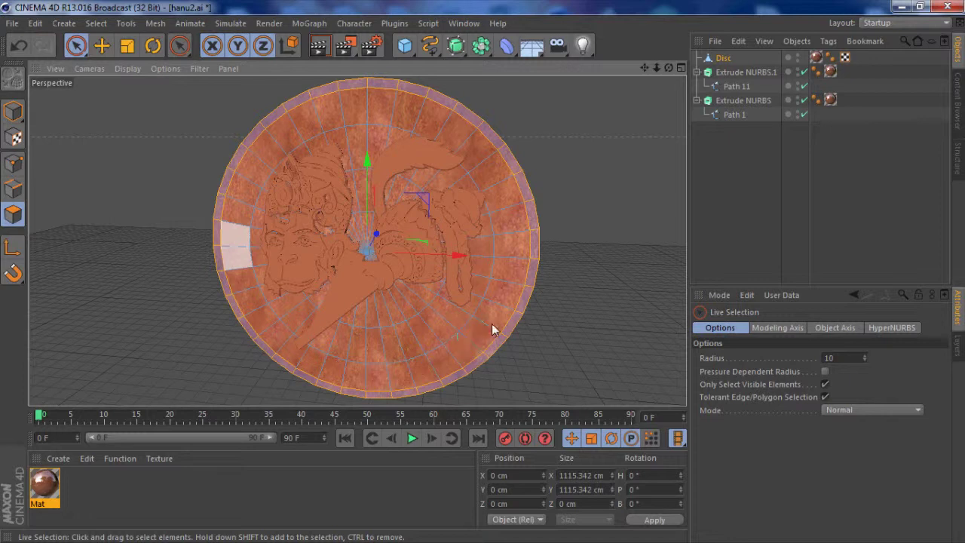
- Extrude the Disc's outer rim polygons by -28 cm to form a raised border, then return to Model mode
right_click(609, 209)
left_click(647, 260)
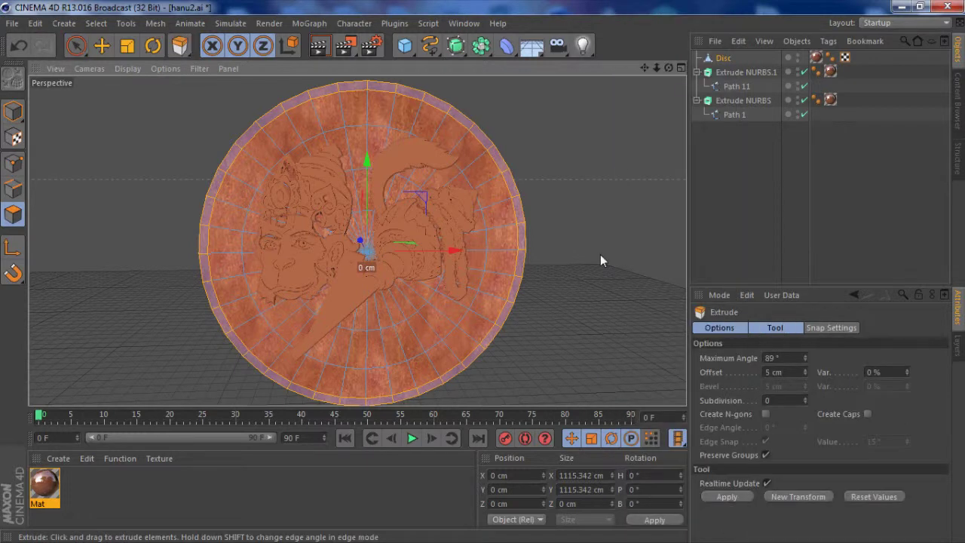
left_click_drag(484, 273, 605, 261)
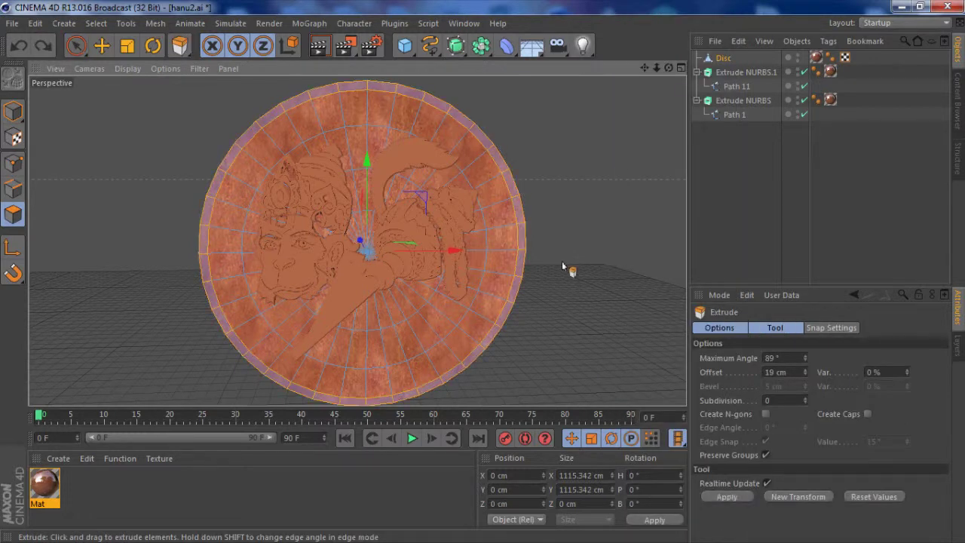
left_click_drag(548, 272, 506, 275)
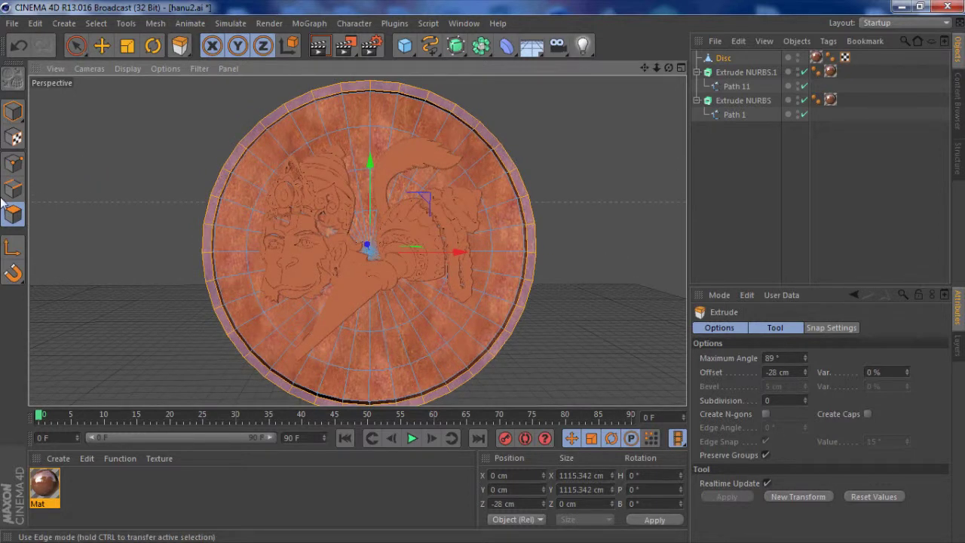
left_click(13, 111)
- Orbit to an angled close-up of the copper Hanuman coin, deselect all, and render the view
left_click_drag(85, 188, 407, 315, "alt")
left_click(417, 220)
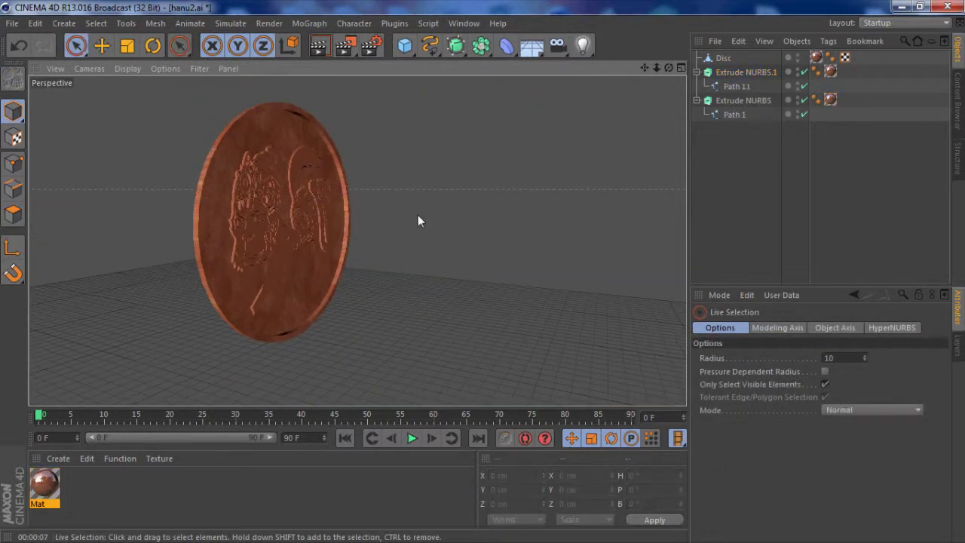
scroll(404, 198, "up", 3)
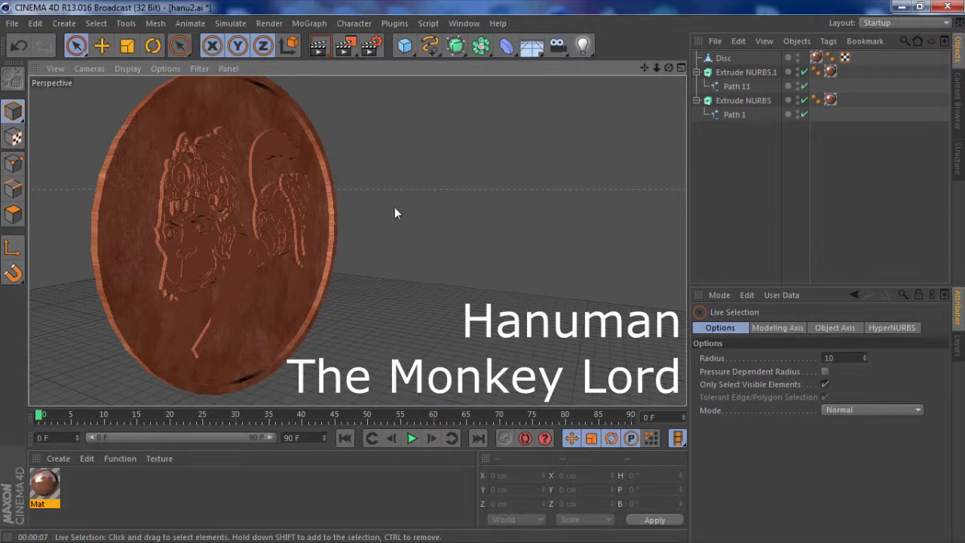
left_click(269, 22)
left_click(287, 40)
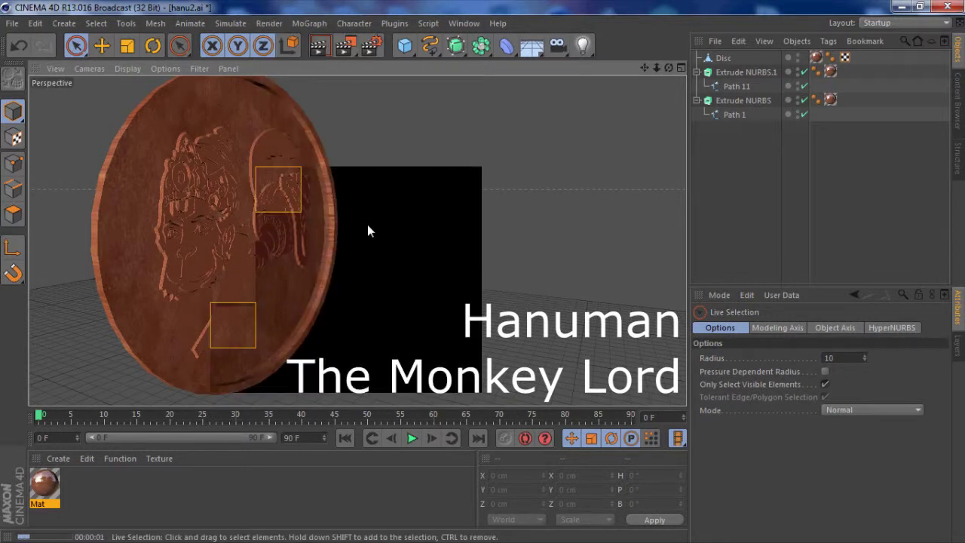